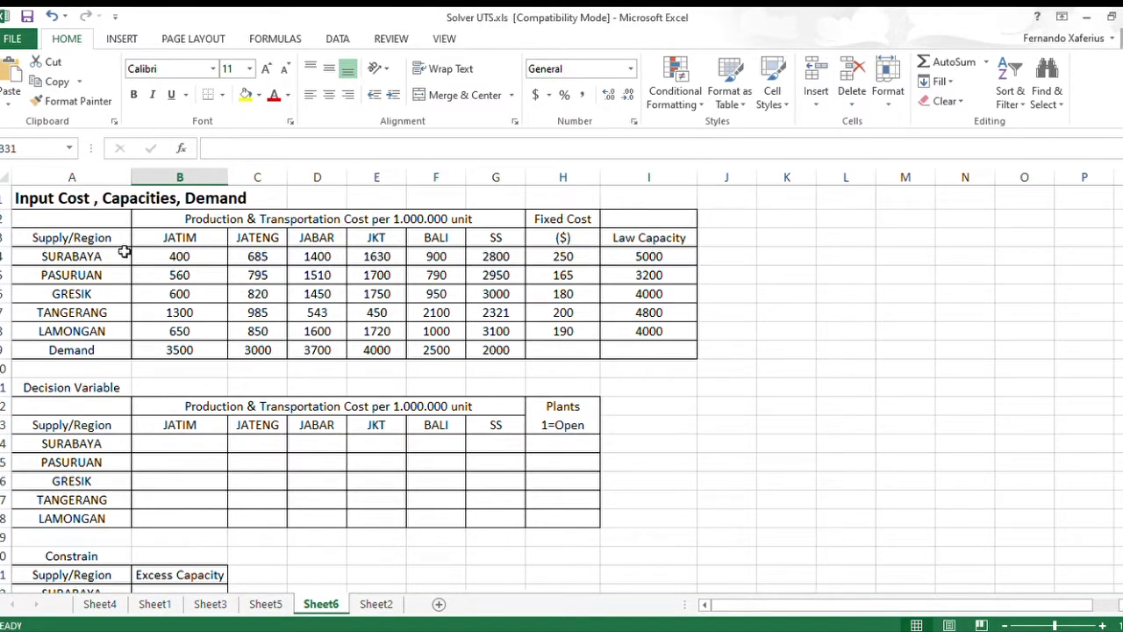
Review the input table's supply plants, regions, law capacities and regional demand
drag(119, 256, 114, 336)
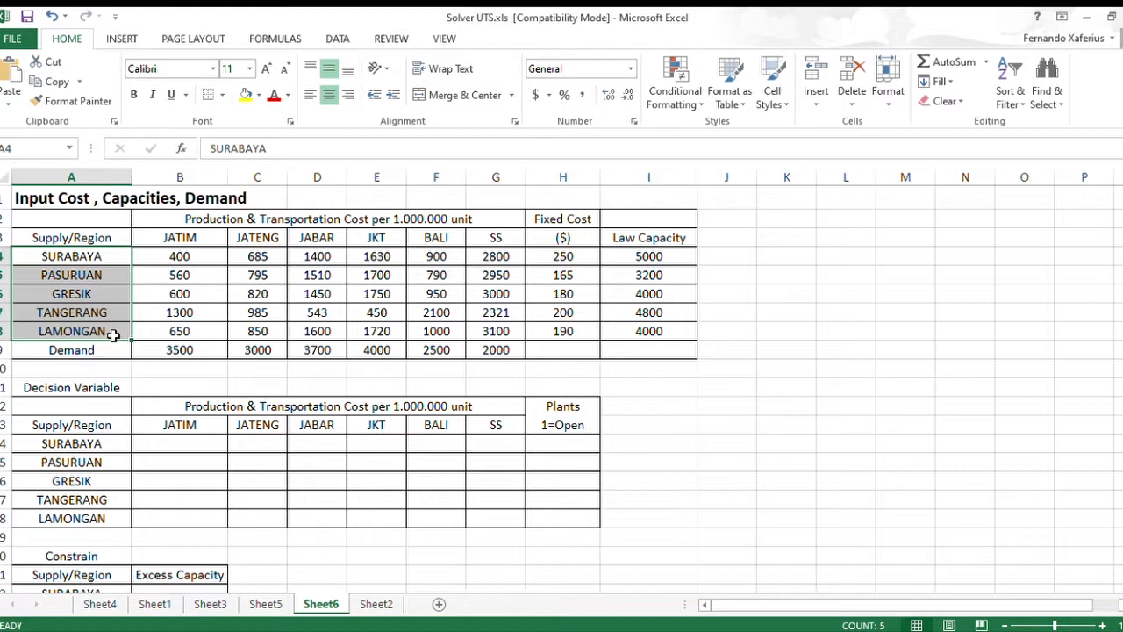
drag(147, 243, 507, 240)
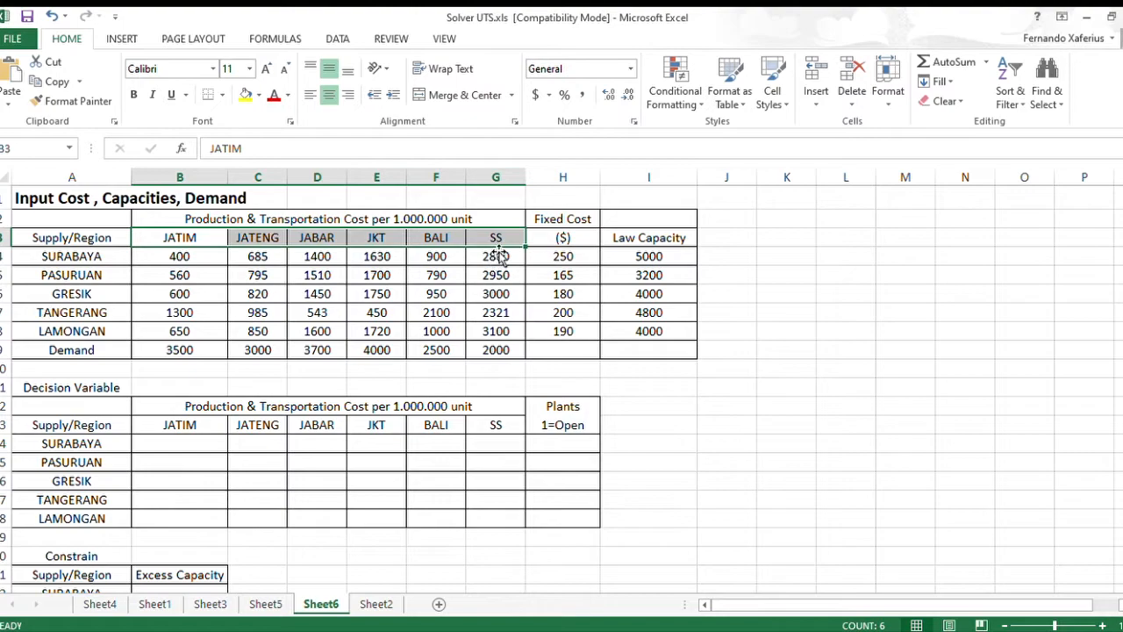
drag(676, 259, 676, 331)
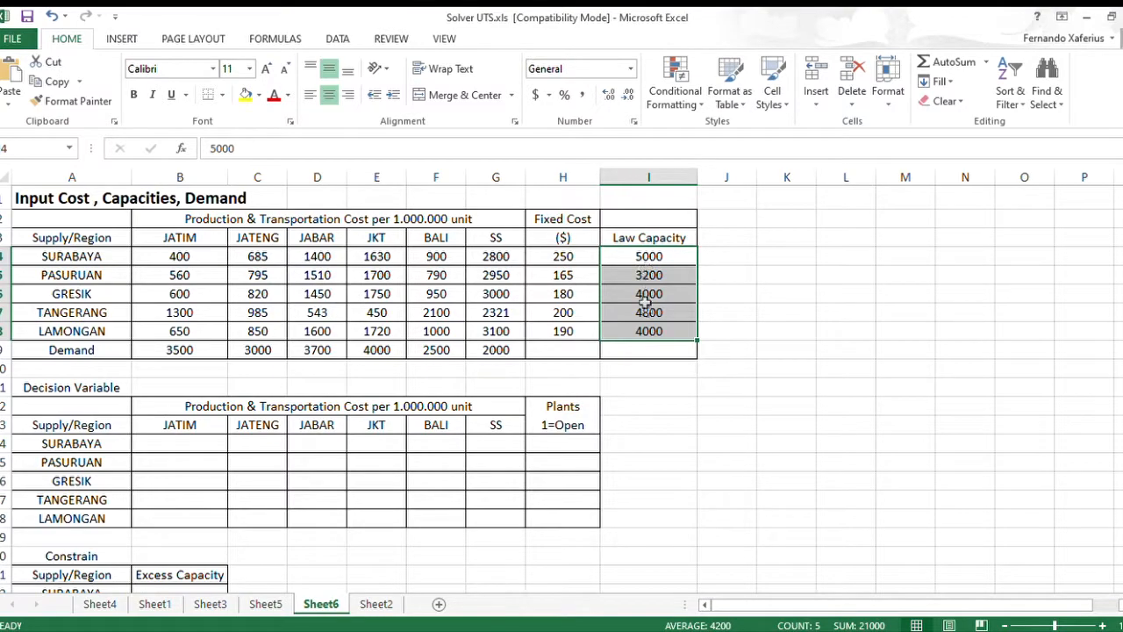
drag(174, 358, 489, 354)
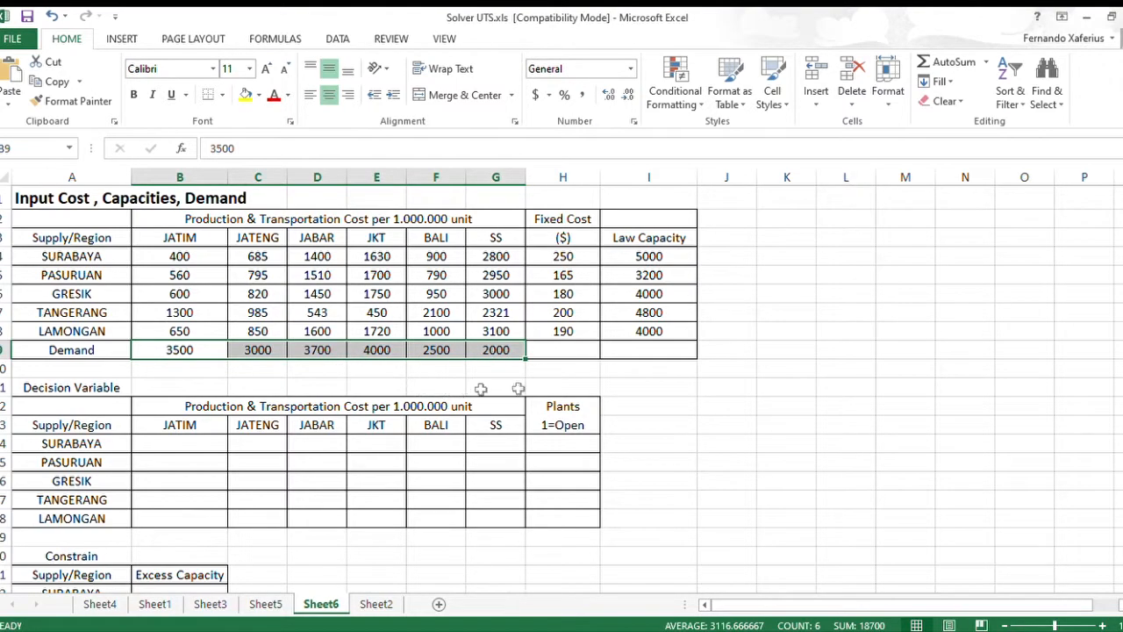
click(768, 452)
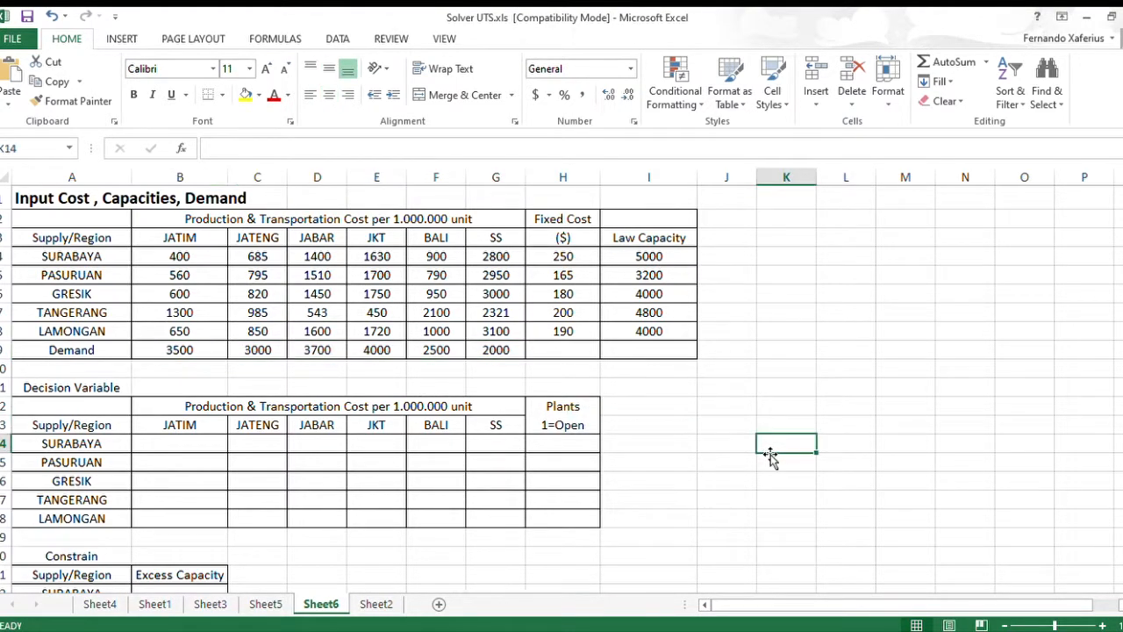
Examine the Decision Variable table with its plant-open cells, and the Constrain and Objective Function sections below it
scroll(770, 453, down, 3)
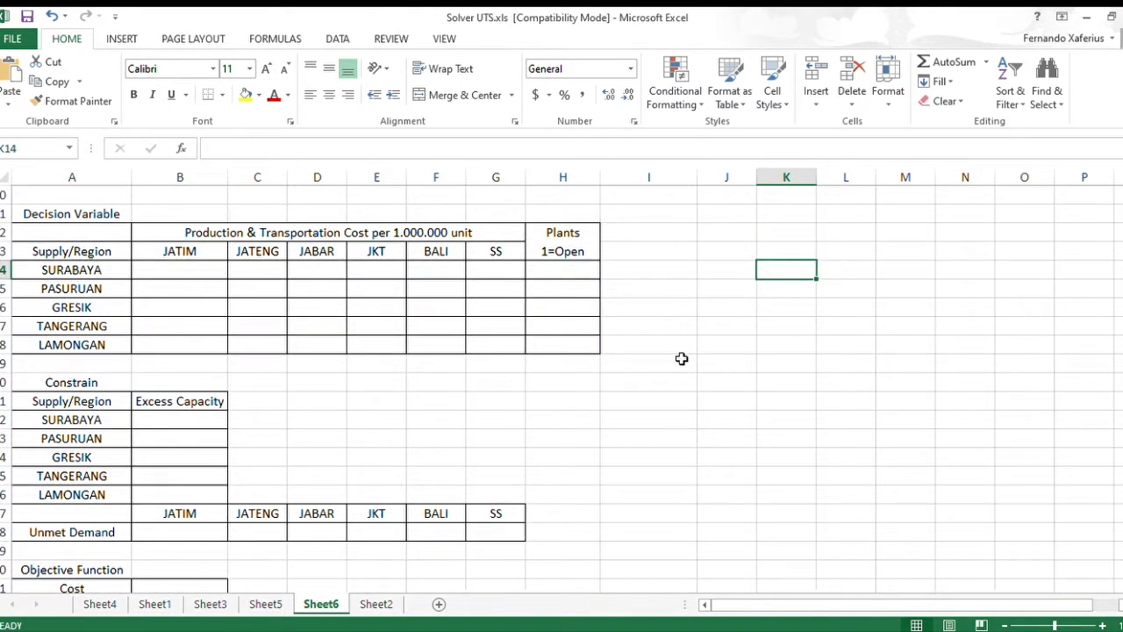
click(555, 274)
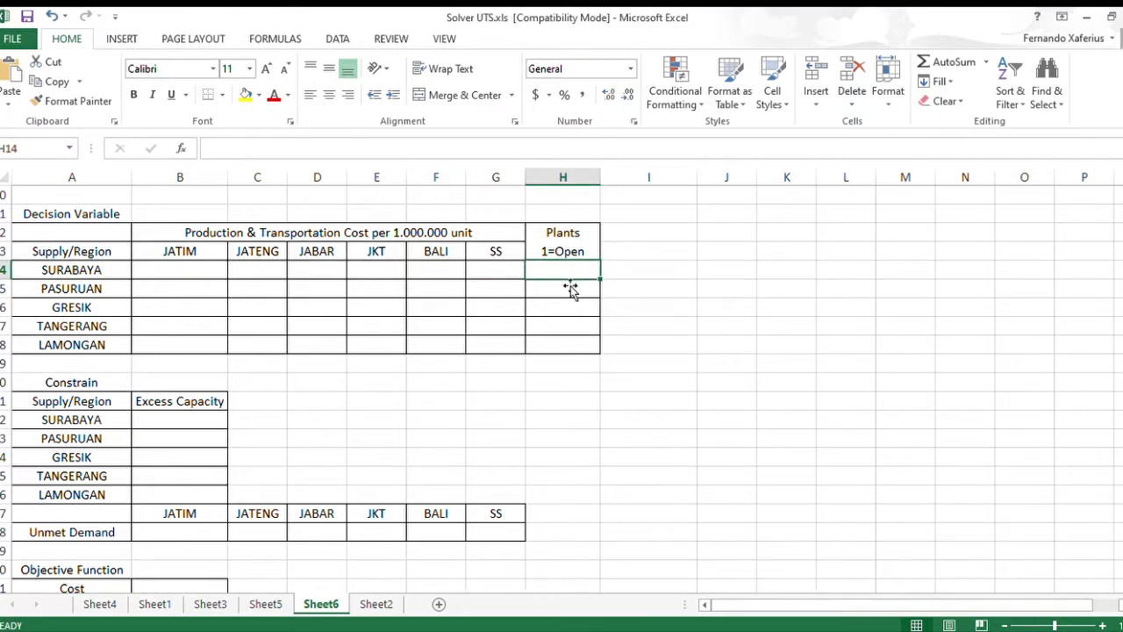
click(563, 289)
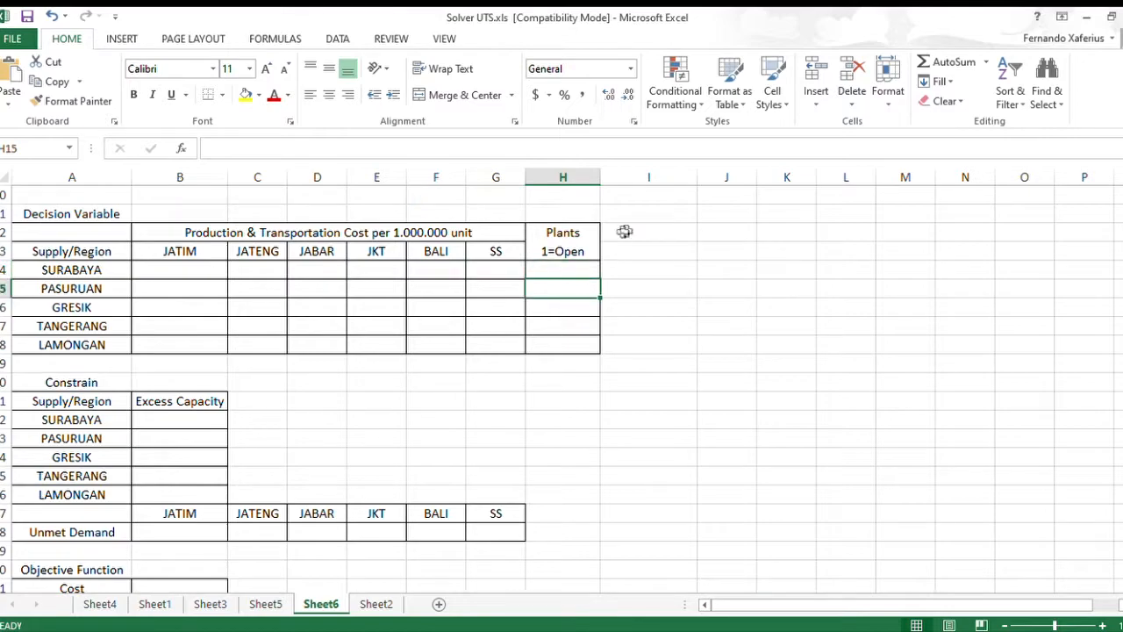
click(716, 363)
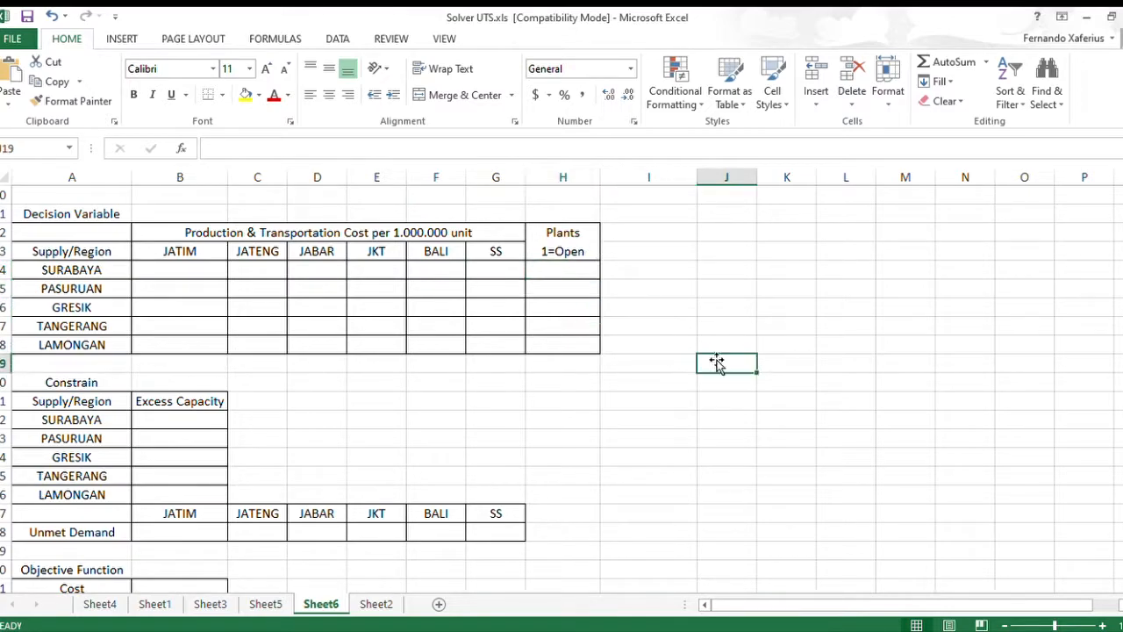
scroll(653, 323, down, 1)
scroll(653, 323, down, 1)
scroll(653, 322, up, 4)
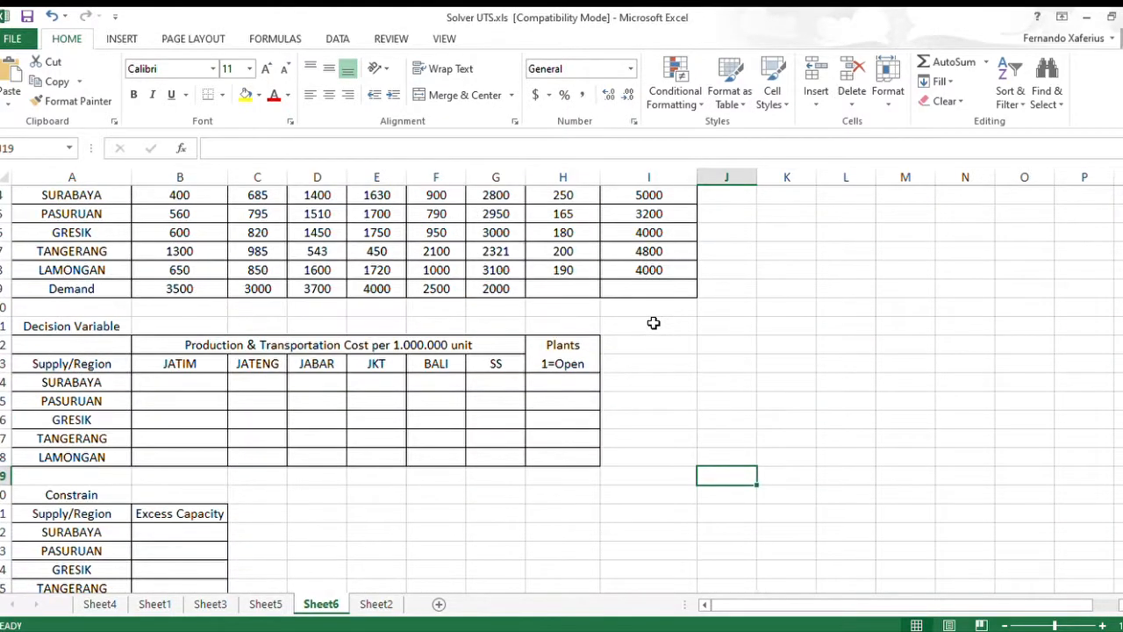
scroll(653, 323, down, 3)
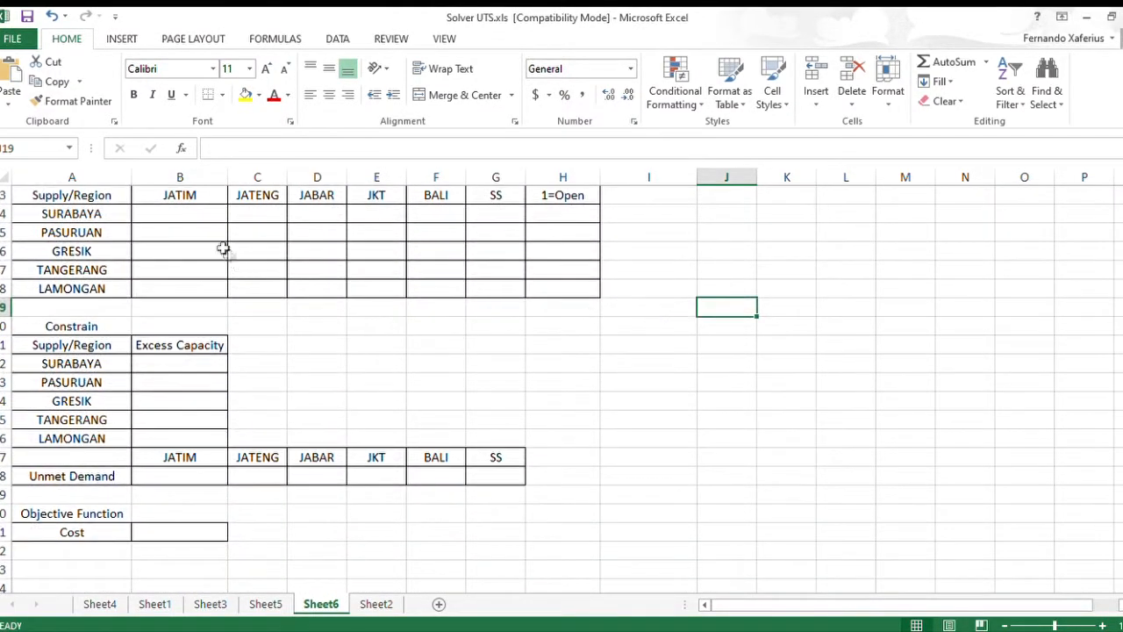
drag(180, 213, 637, 286)
click(380, 368)
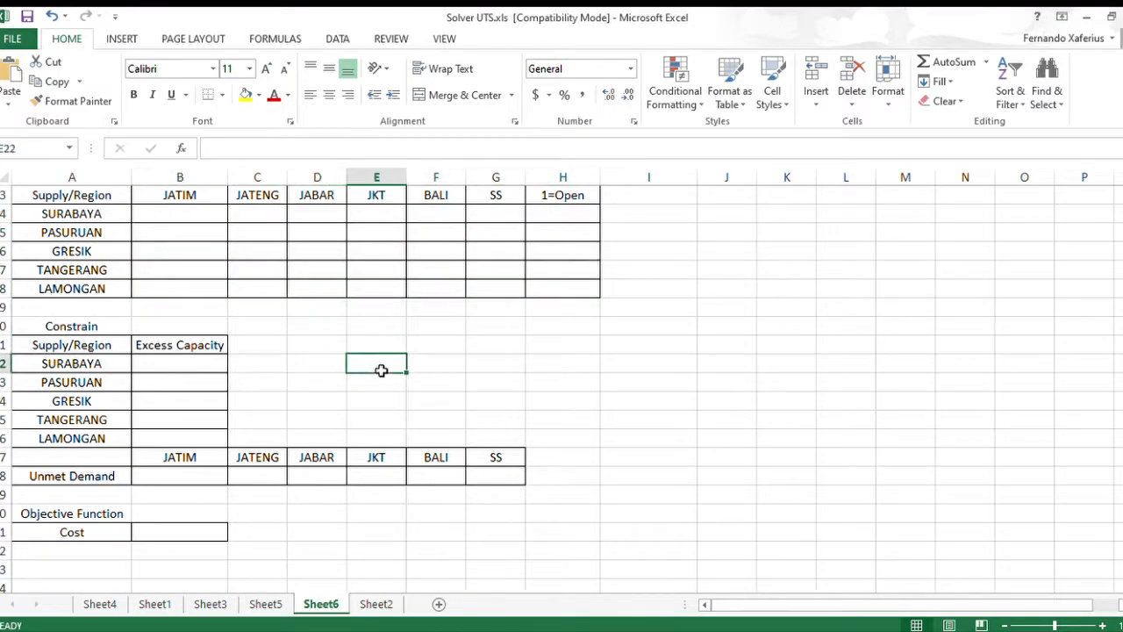
Enter =H14*I4-SUM(B14:G14) as Surabaya's excess capacity in B22
click(211, 368)
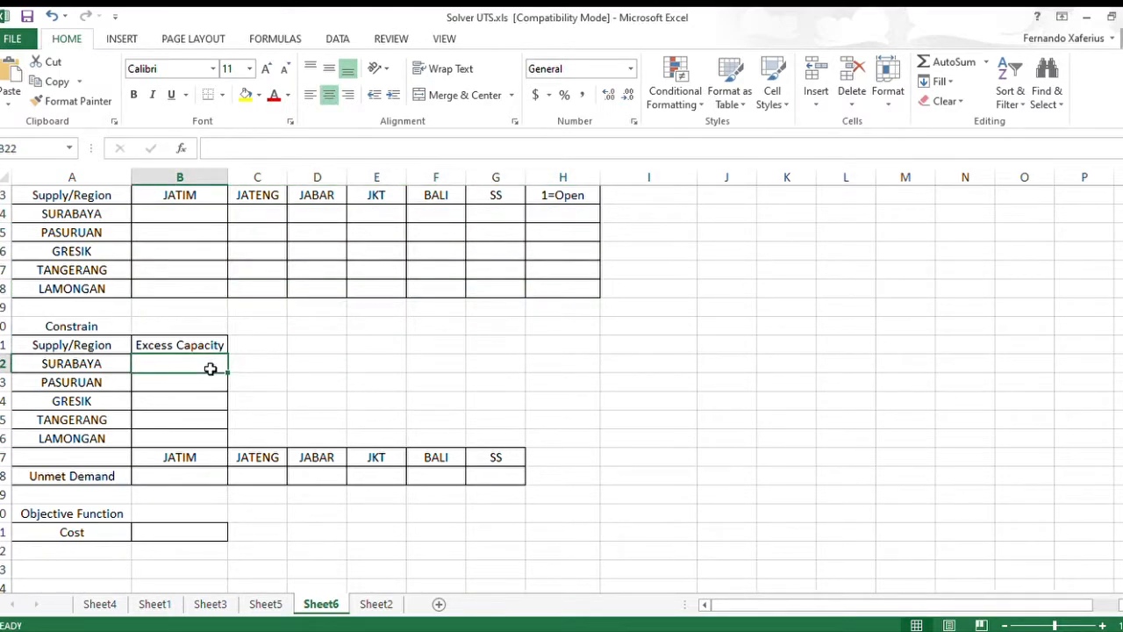
text(=)
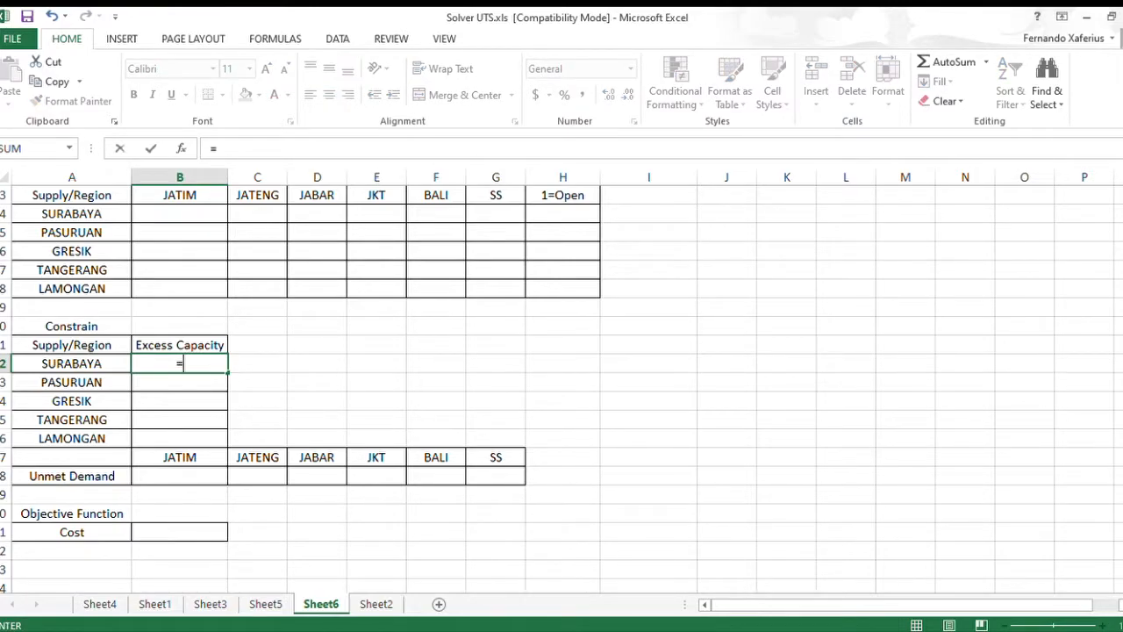
scroll(630, 382, up, 3)
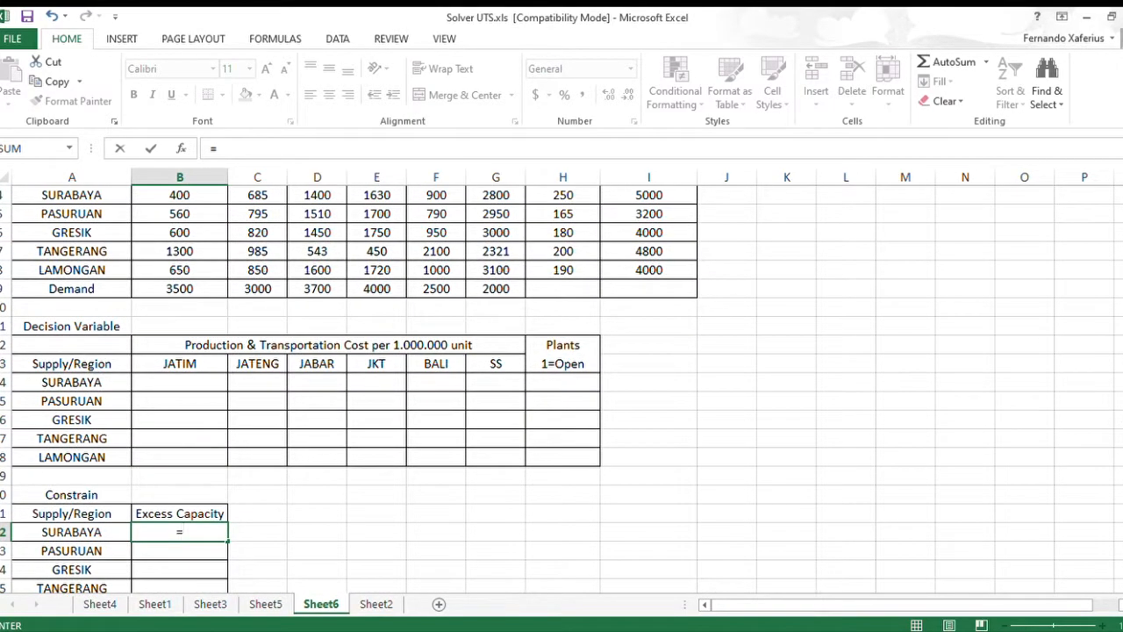
scroll(598, 433, up, 1)
scroll(599, 432, down, 1)
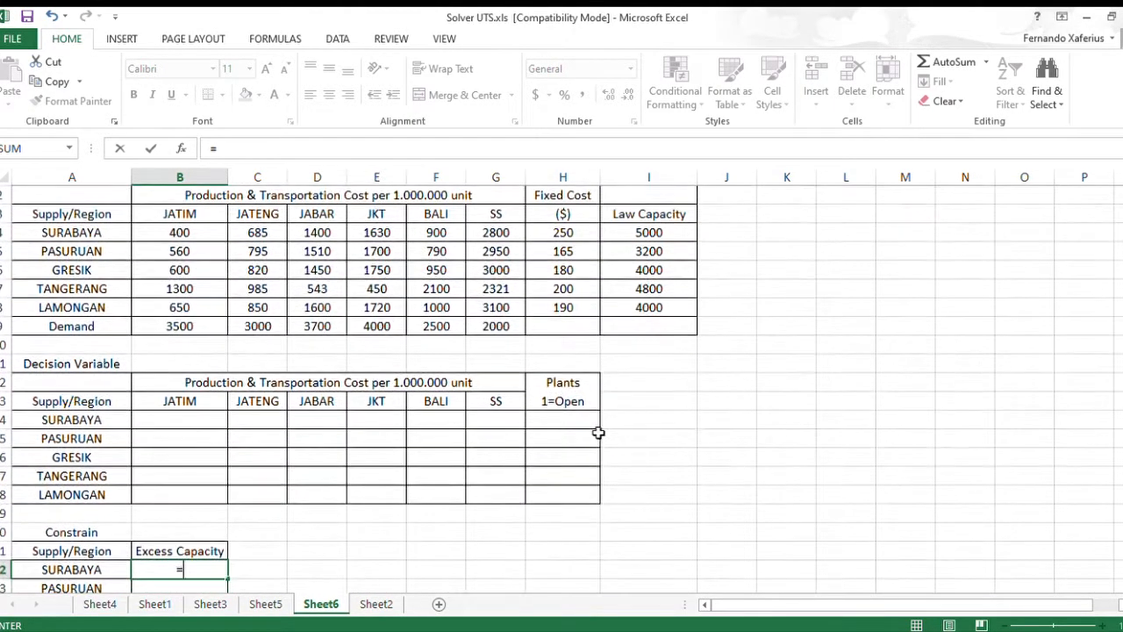
click(569, 419)
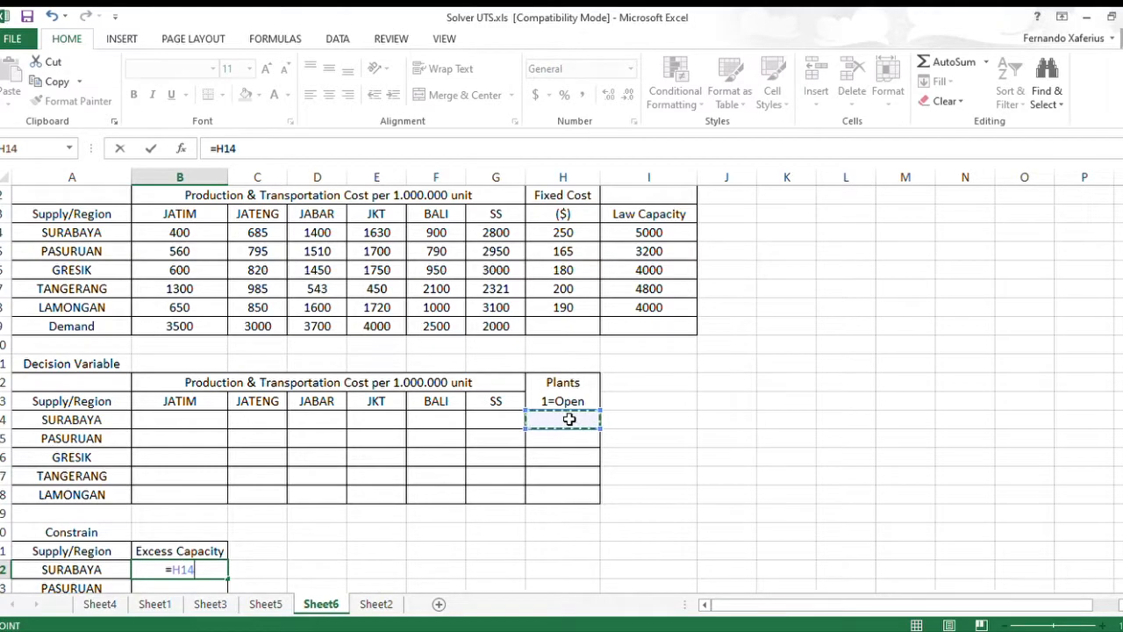
text(*)
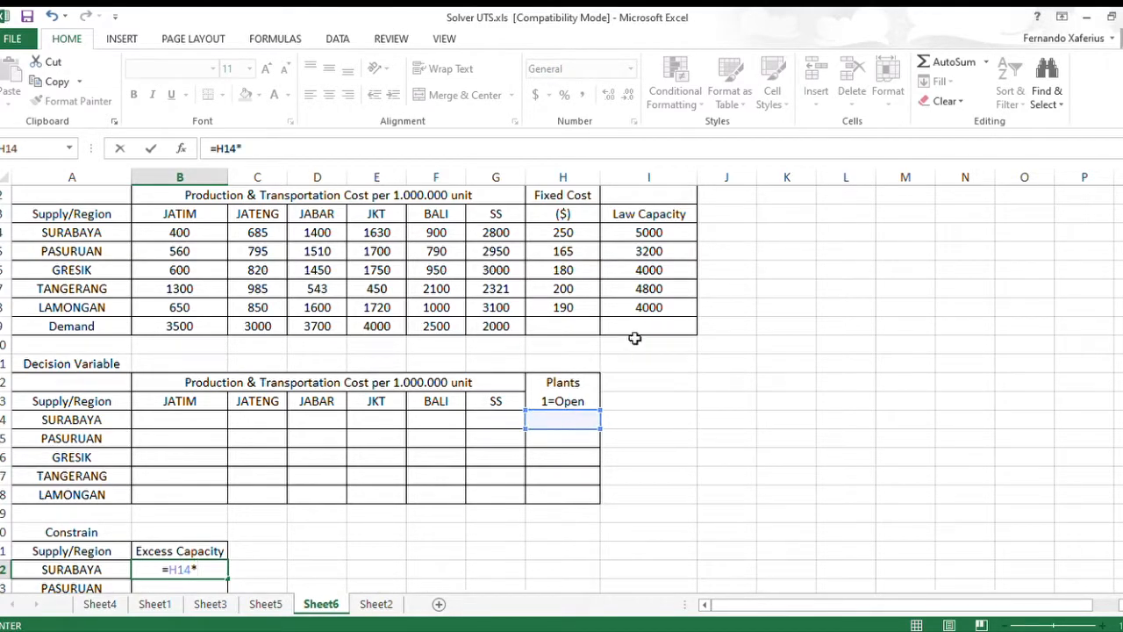
click(639, 233)
text(-sum)
key(BackSpace)
key(BackSpace)
key(BackSpace)
text(SUM)
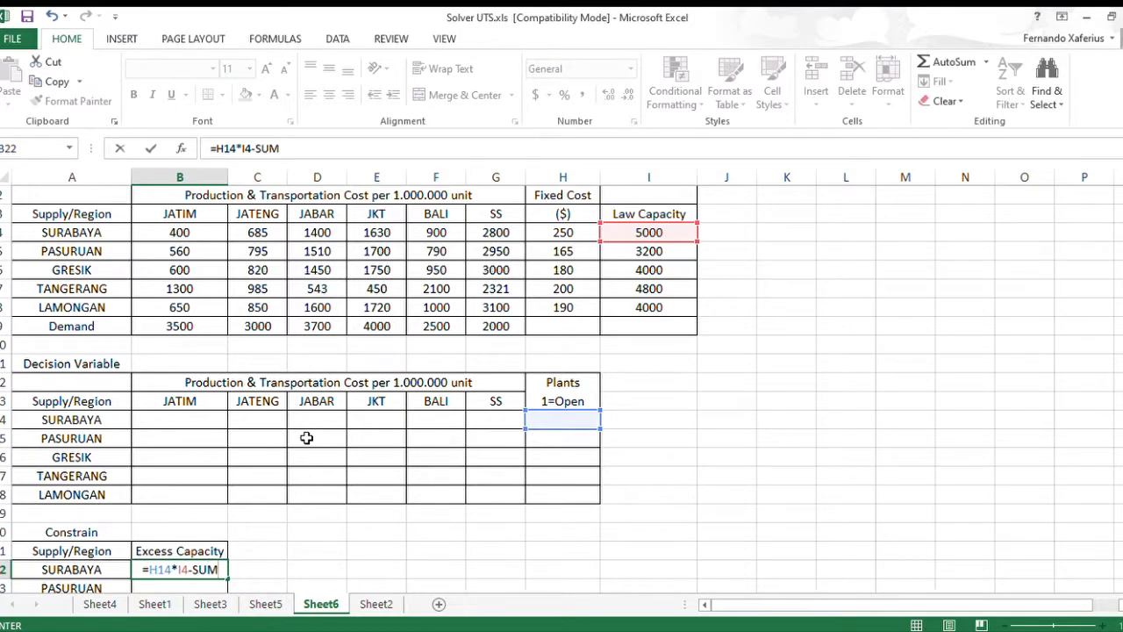
text(()
drag(170, 418, 487, 426)
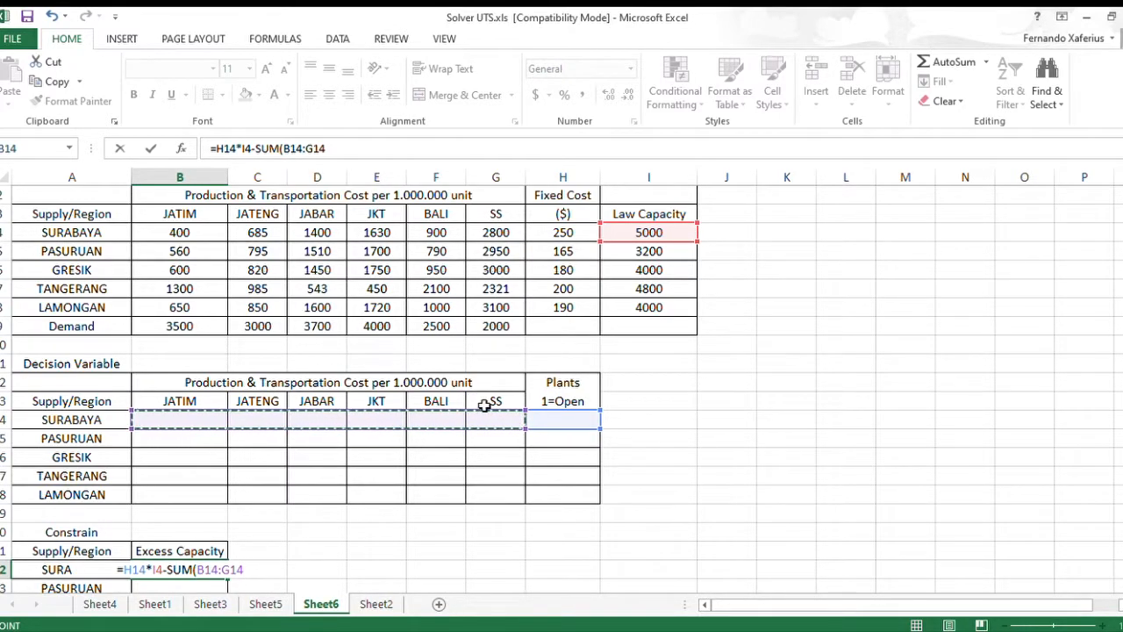
text())
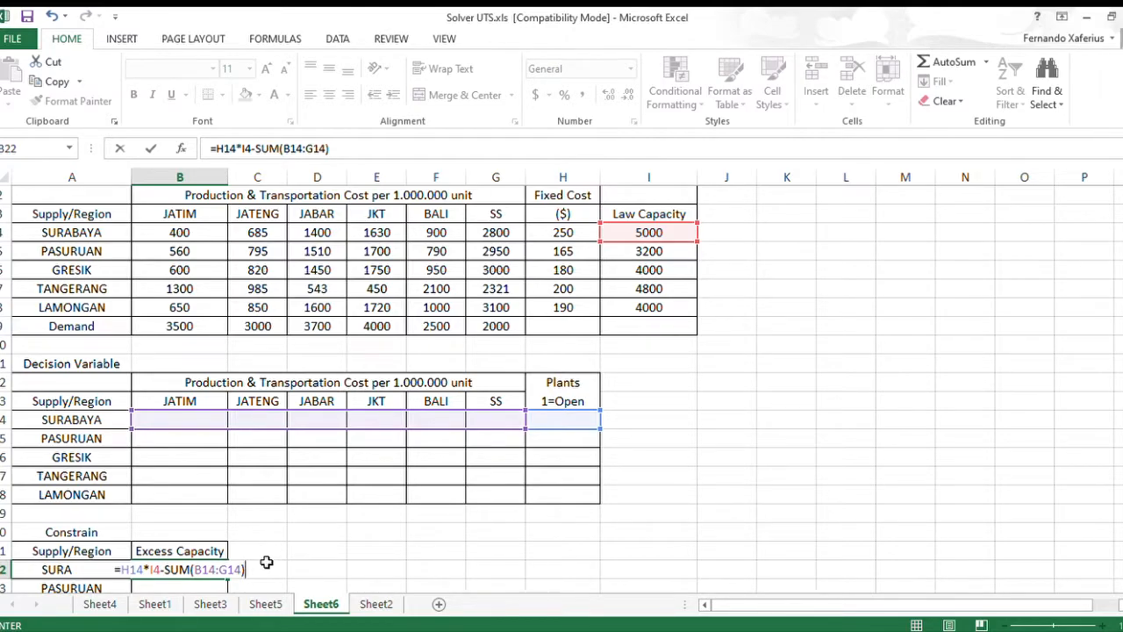
key(Return)
Copy Surabaya's excess capacity formula down through Lamongan, filling B23:B26
scroll(267, 557, down, 2)
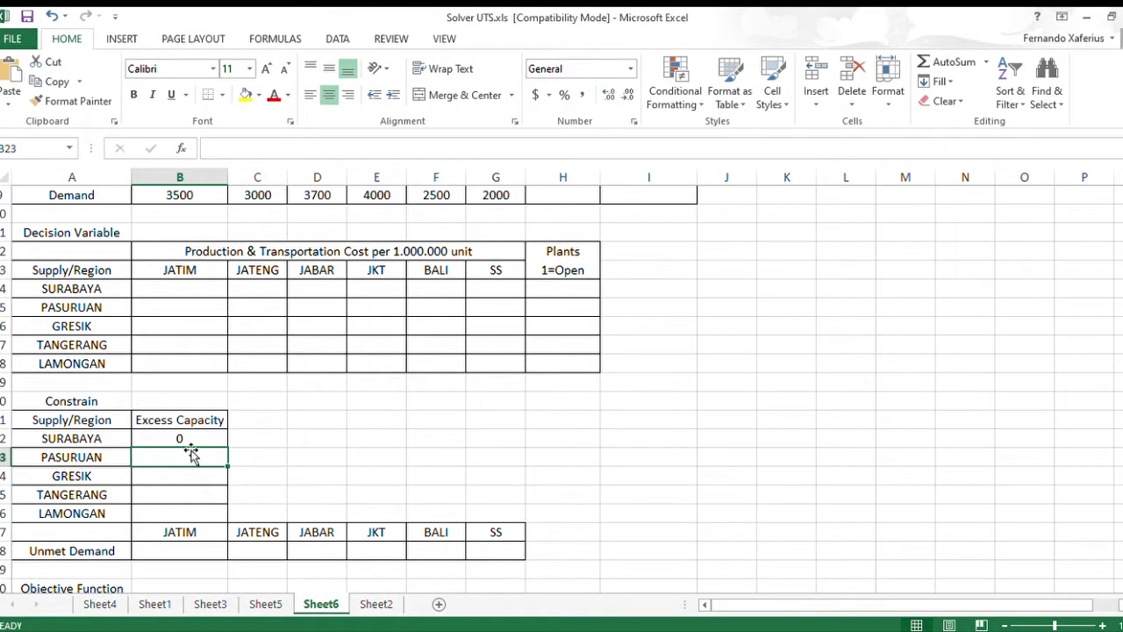
click(189, 441)
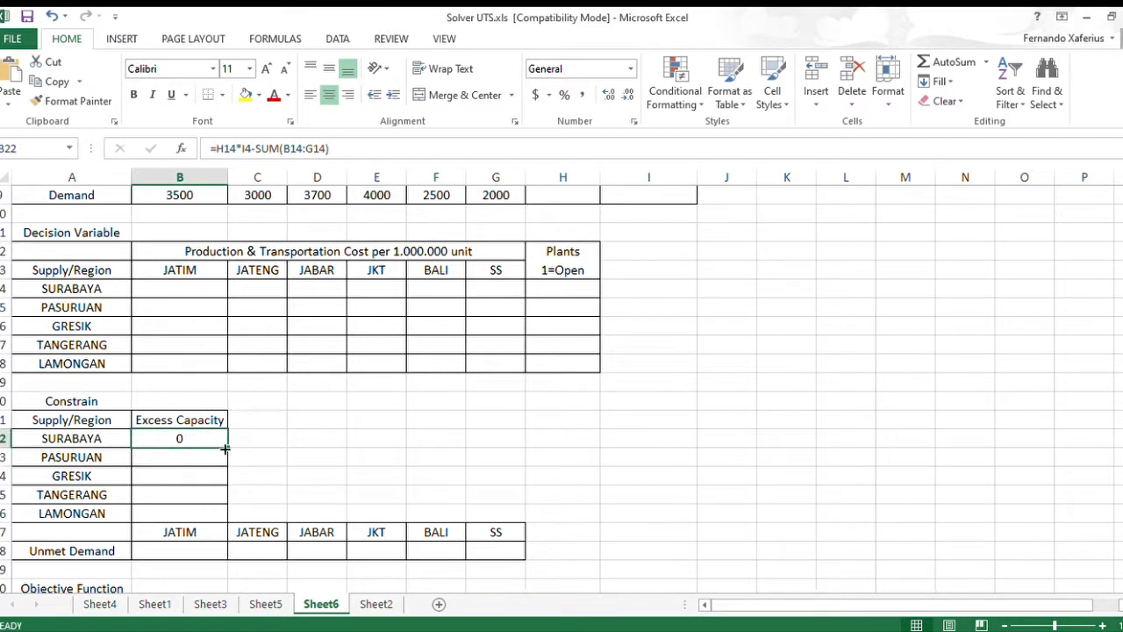
drag(227, 448, 218, 532)
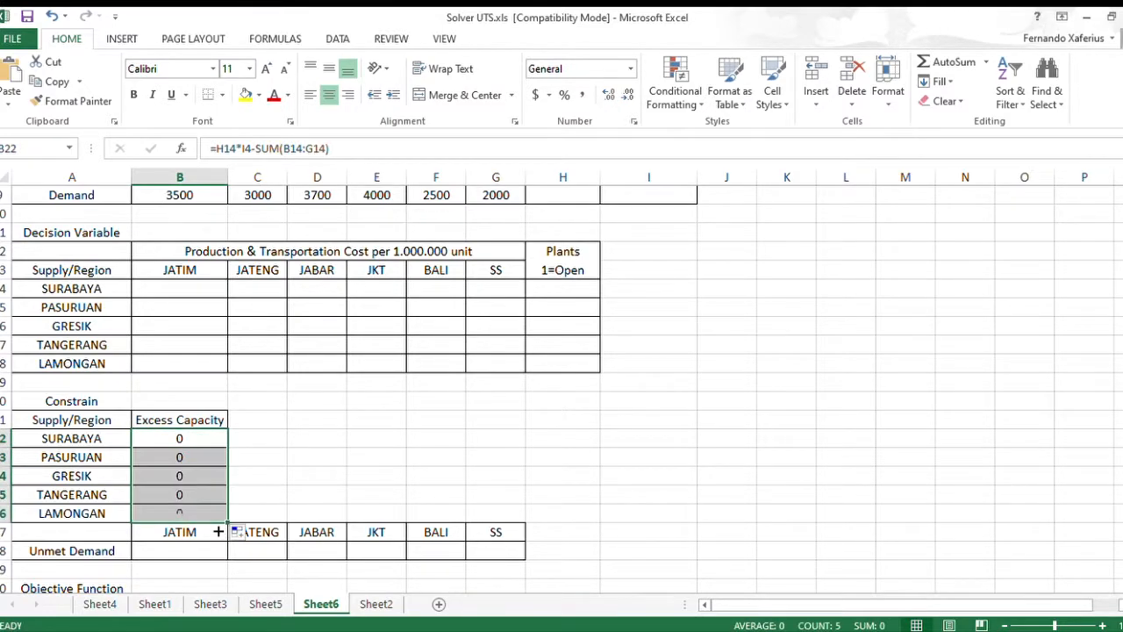
Check the cell references in the copied excess capacity formulas for Tangerang and Gresik
click(197, 496)
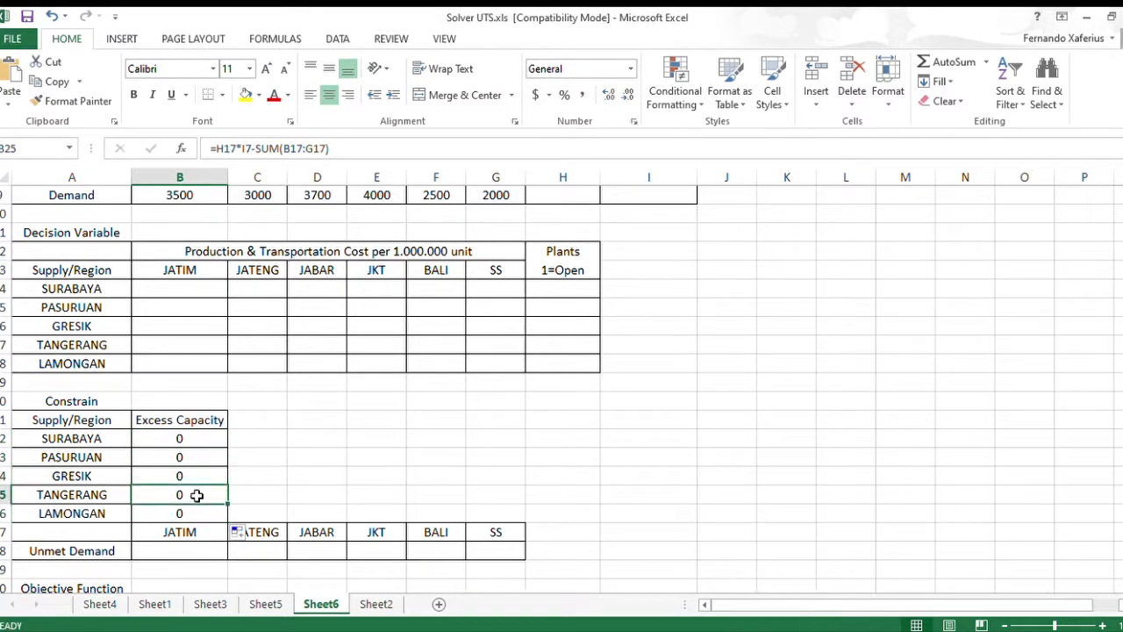
click(422, 150)
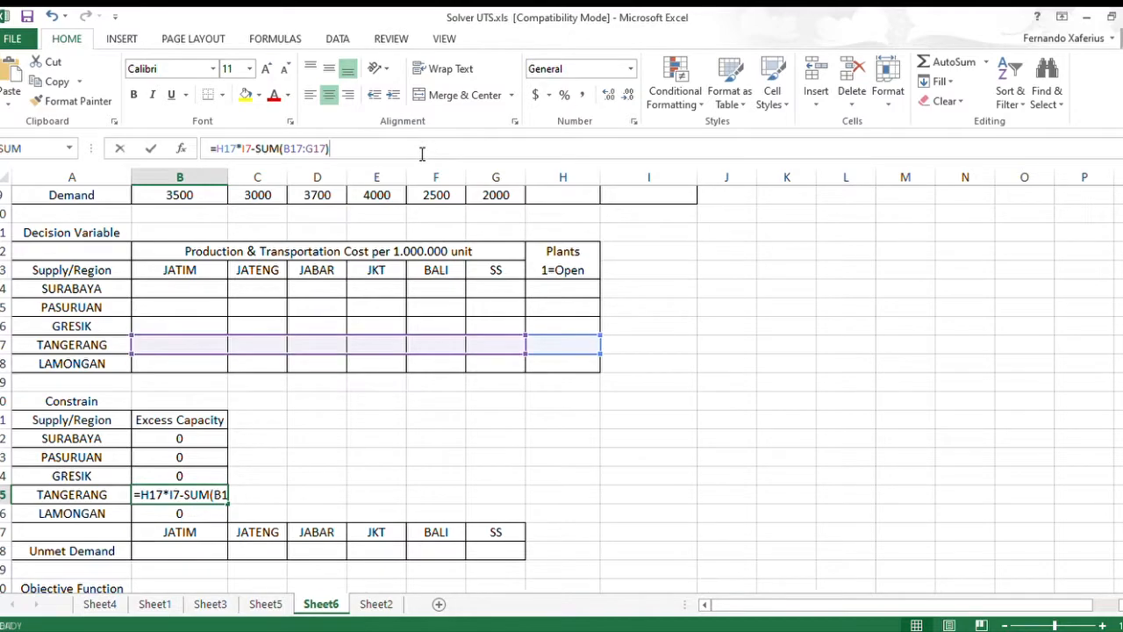
key(Escape)
click(172, 474)
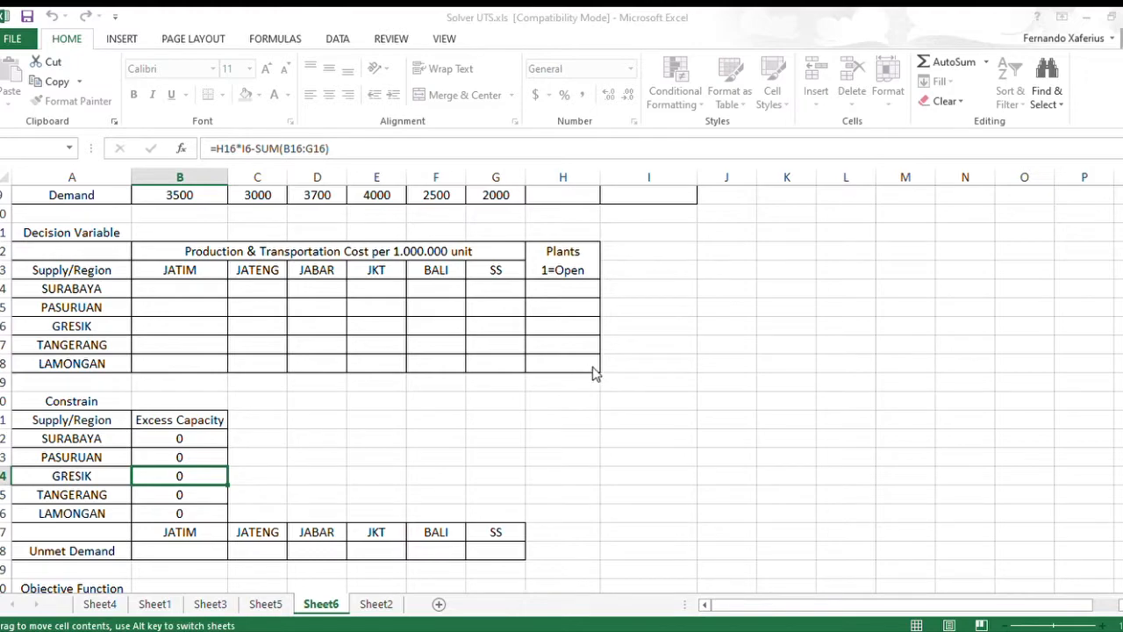
key(Return)
click(208, 475)
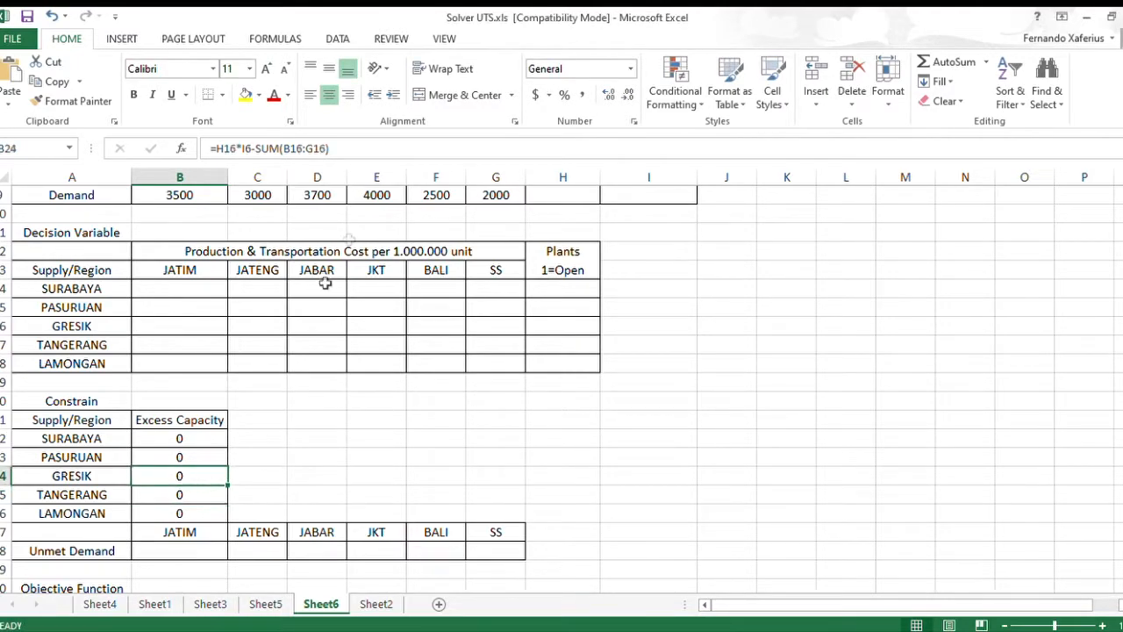
click(386, 151)
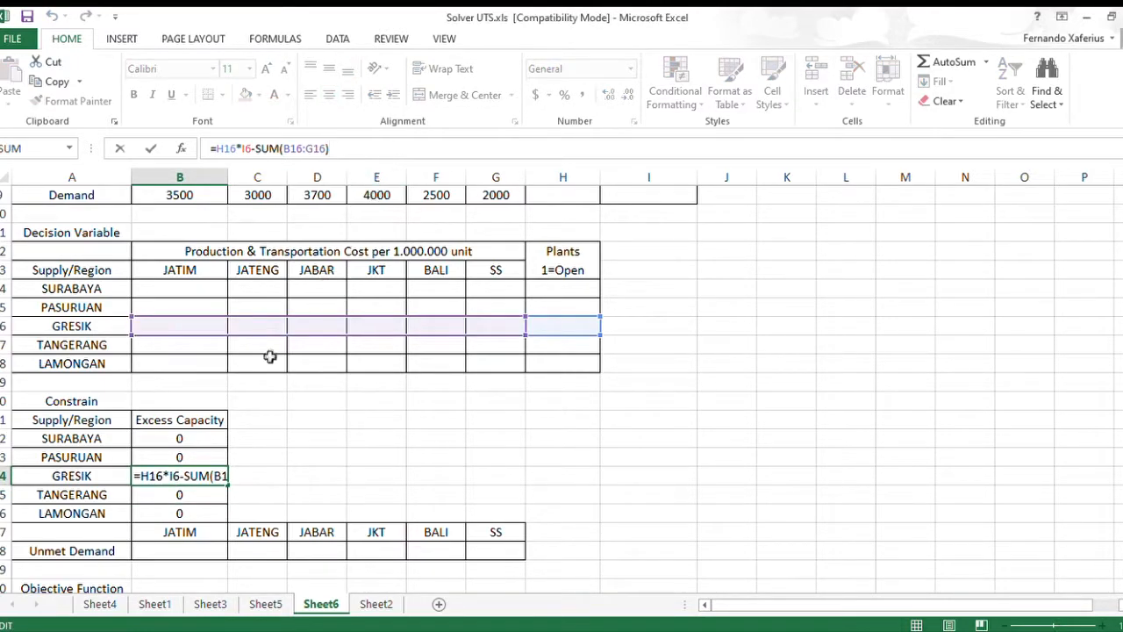
click(291, 443)
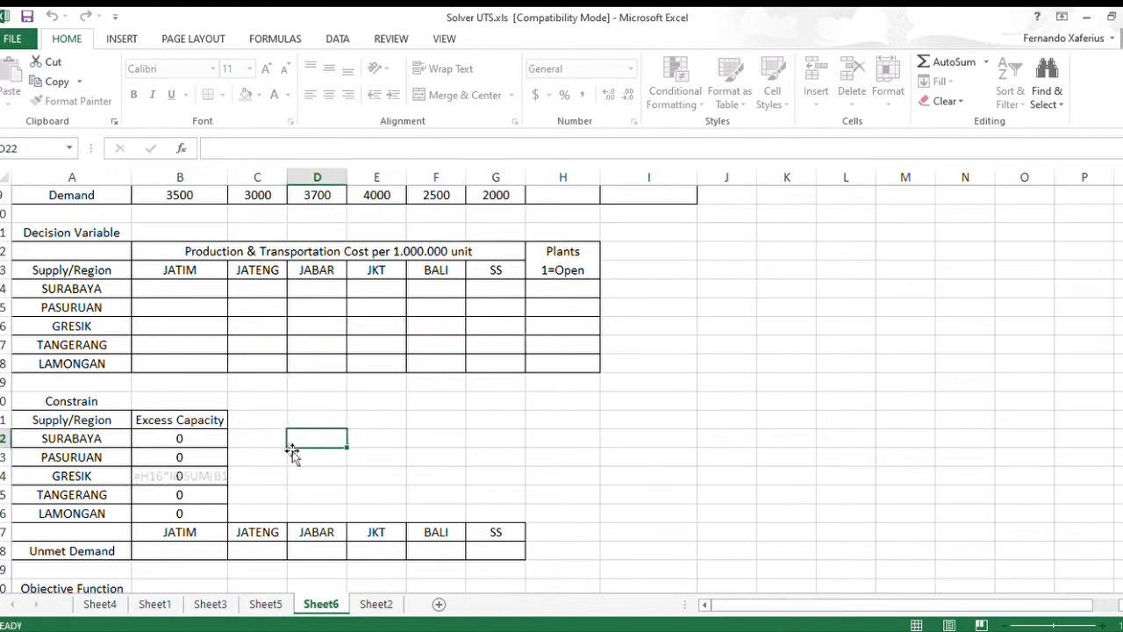
Enter =B9-SUM(B14:B18) as JATIM's unmet demand in B28
click(175, 559)
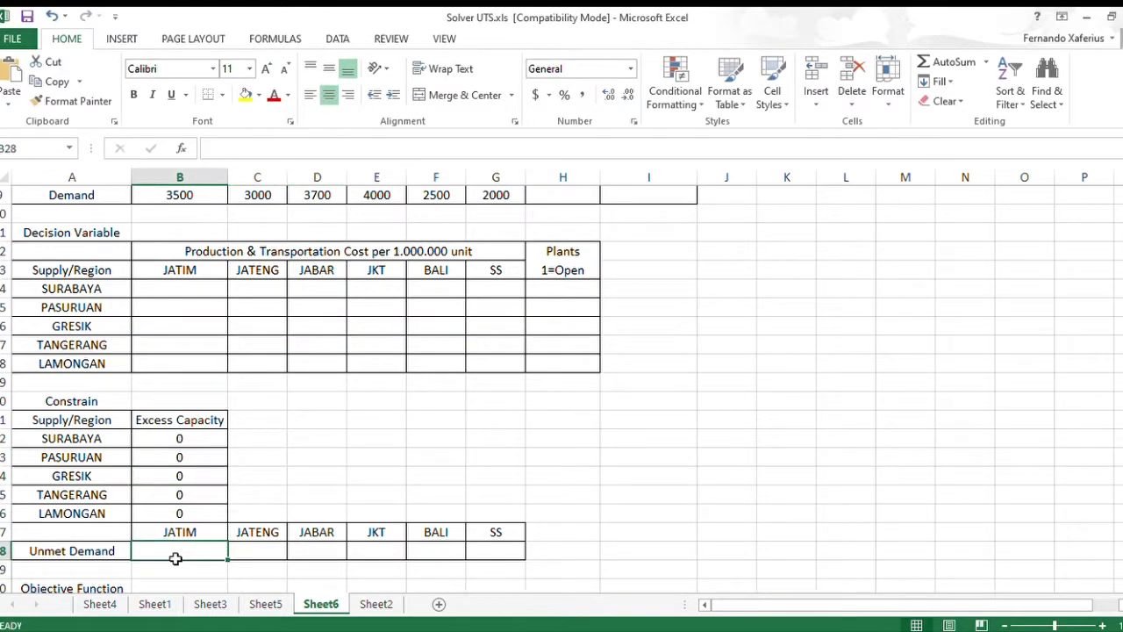
text(=)
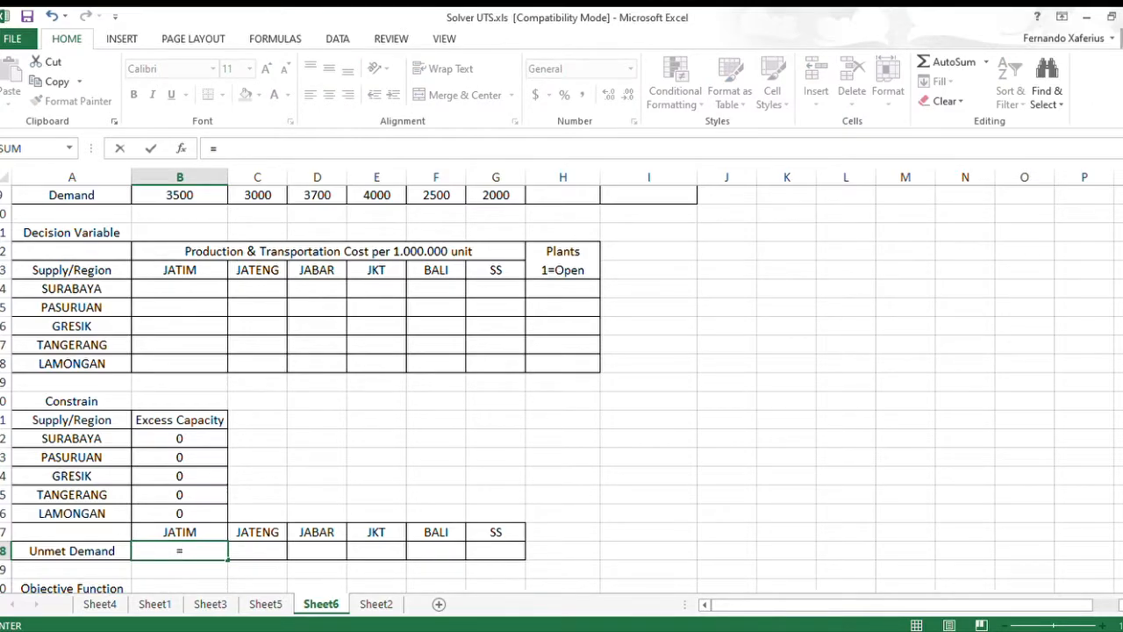
scroll(562, 391, up, 3)
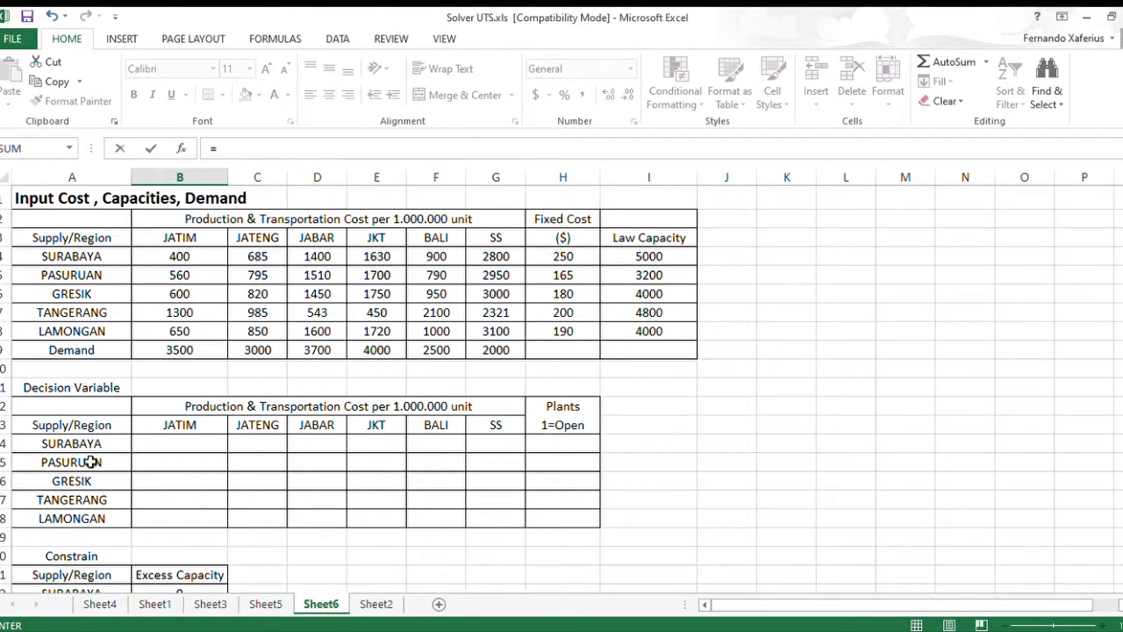
click(178, 348)
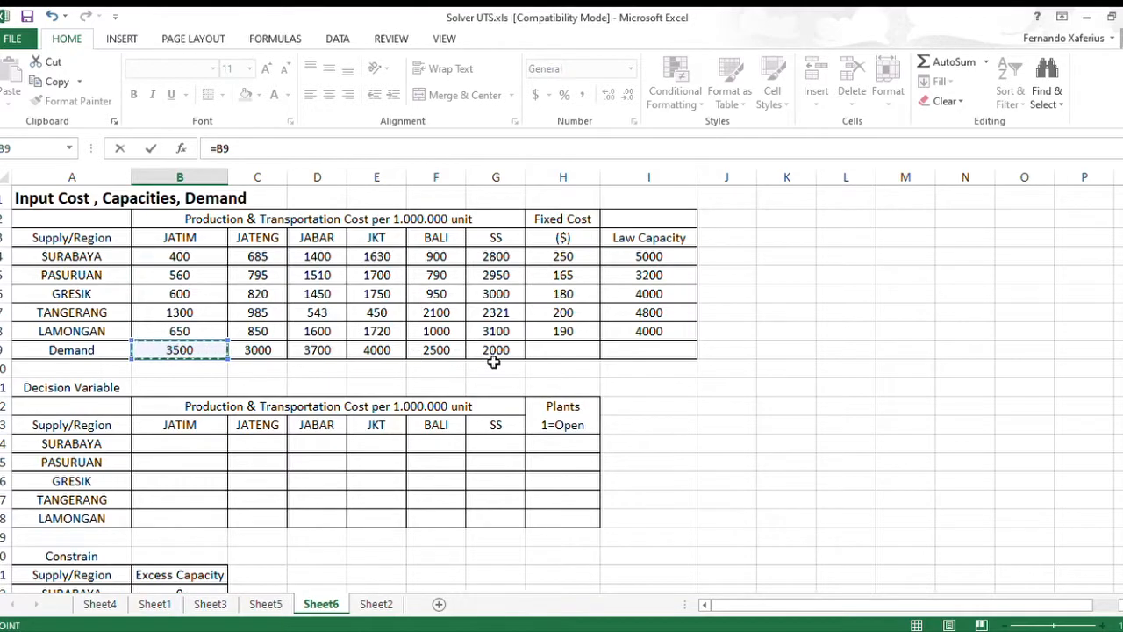
text(-SUM)
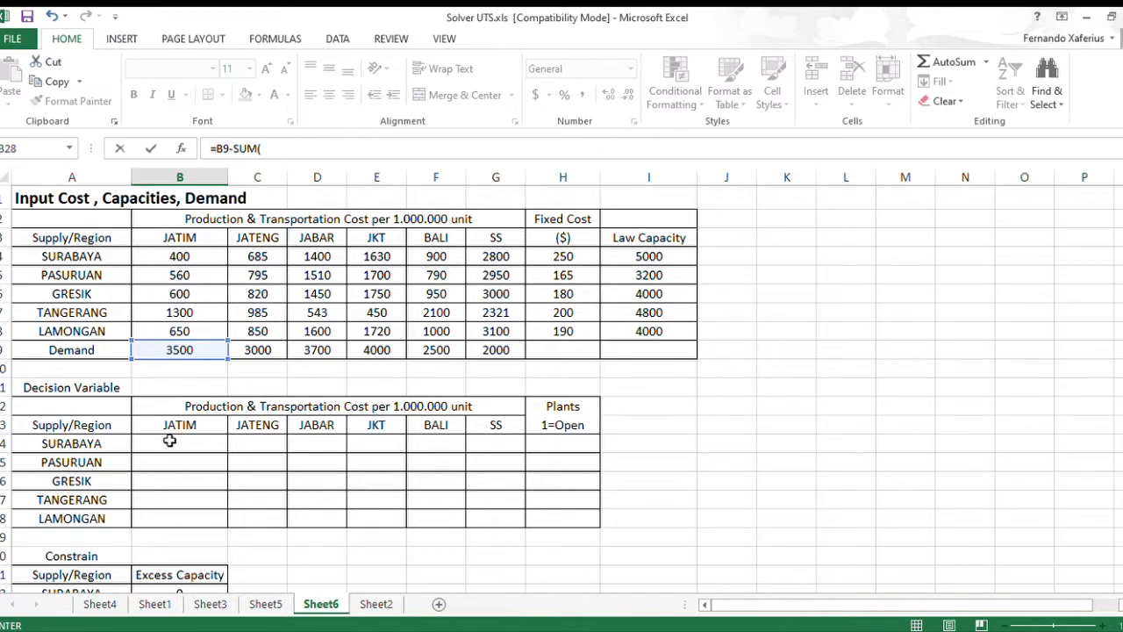
text(()
drag(169, 442, 162, 519)
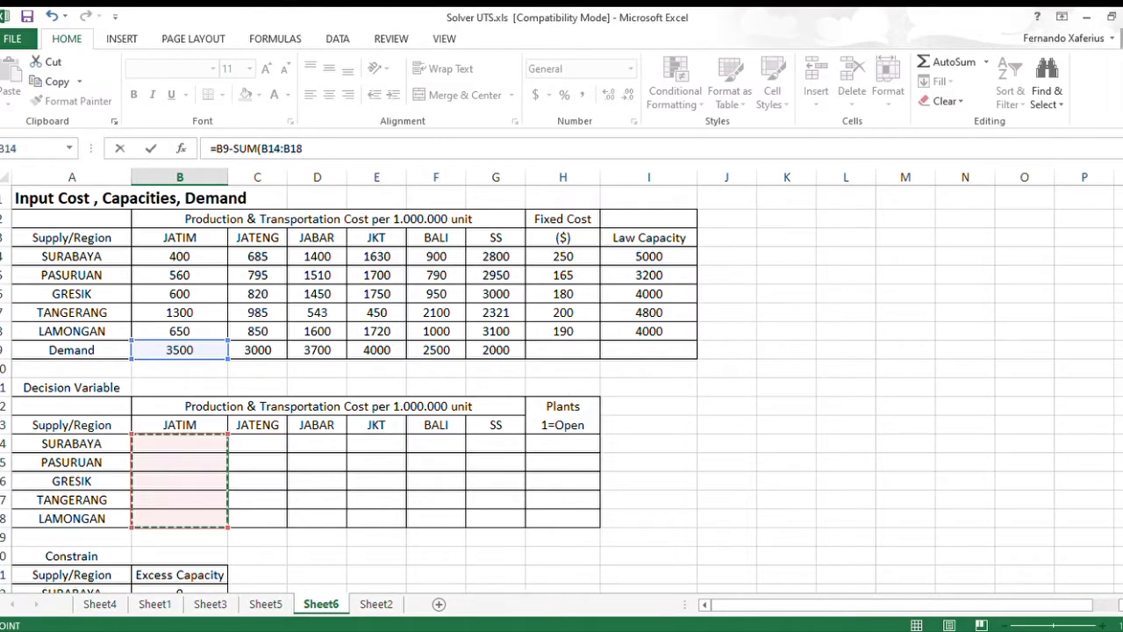
scroll(561, 386, down, 3)
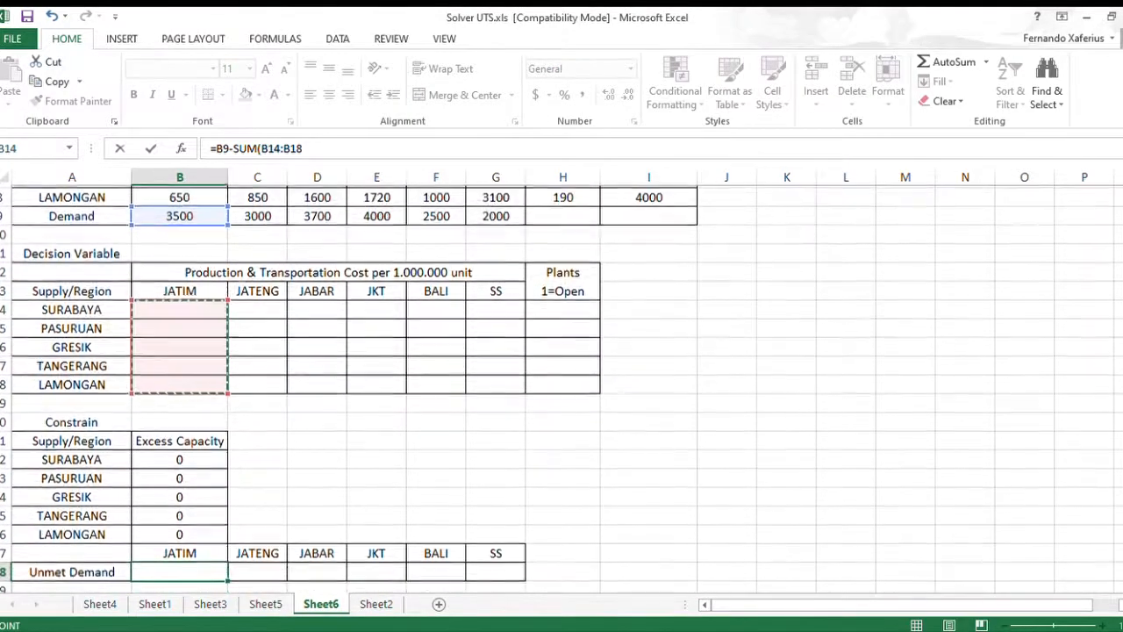
scroll(562, 386, down, 1)
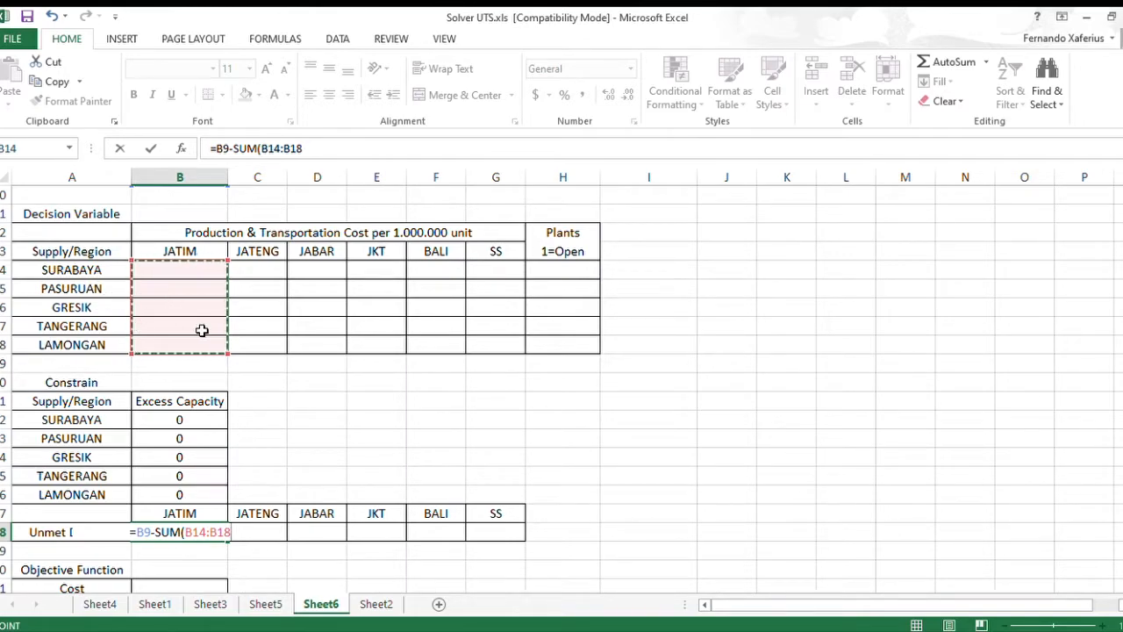
text())
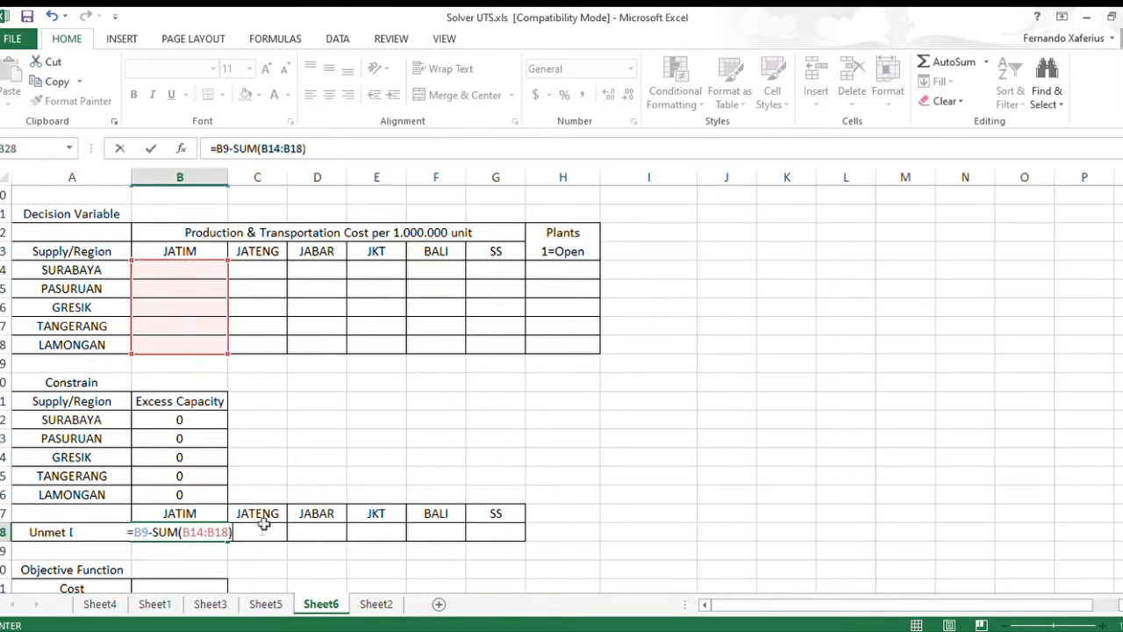
key(Return)
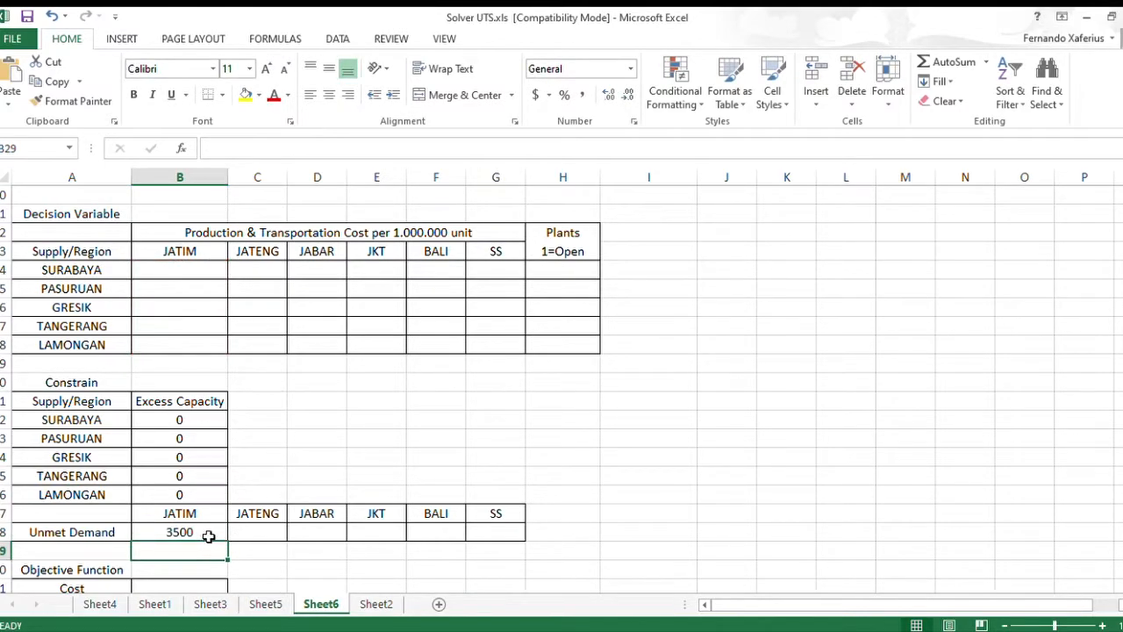
Copy JATIM's unmet demand formula across the Unmet Demand row through SS, filling C28:G28
click(209, 536)
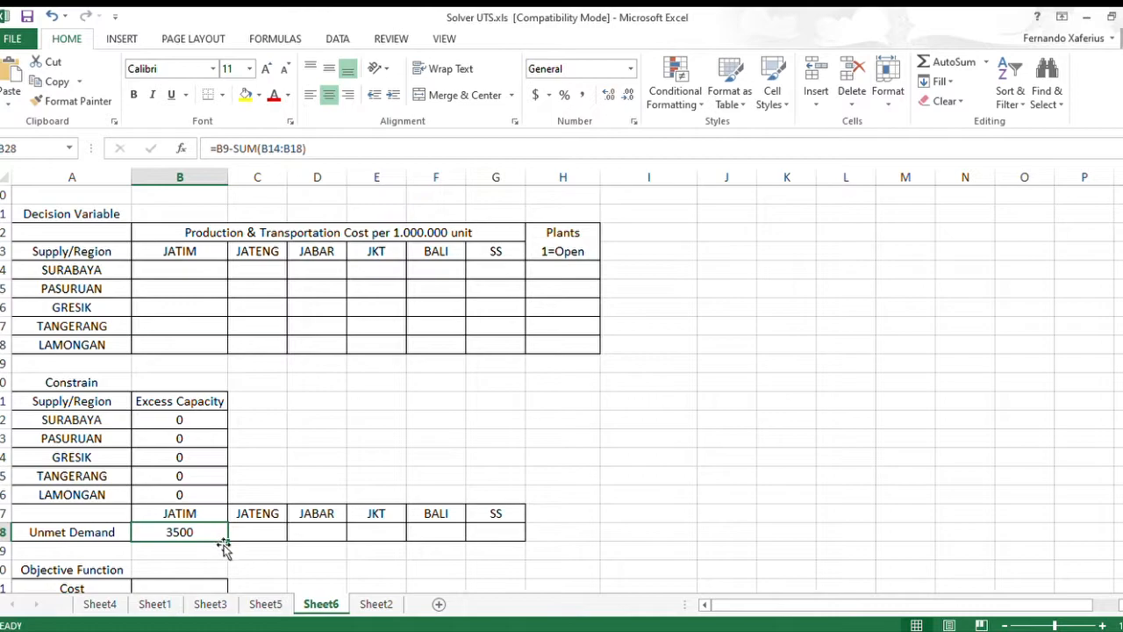
drag(226, 544, 504, 550)
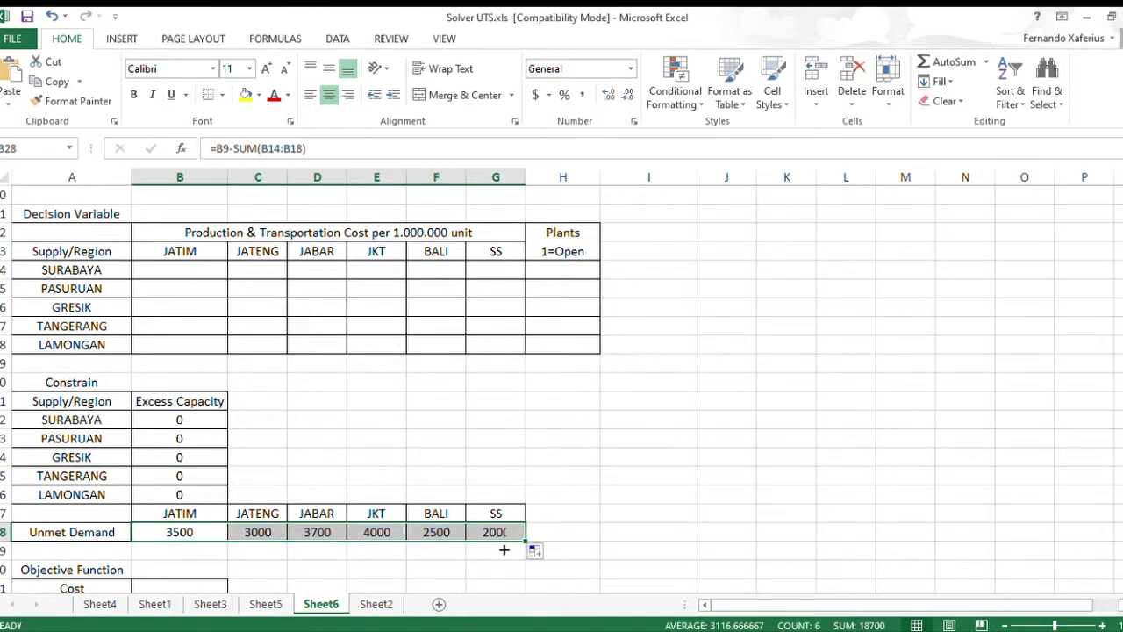
click(212, 537)
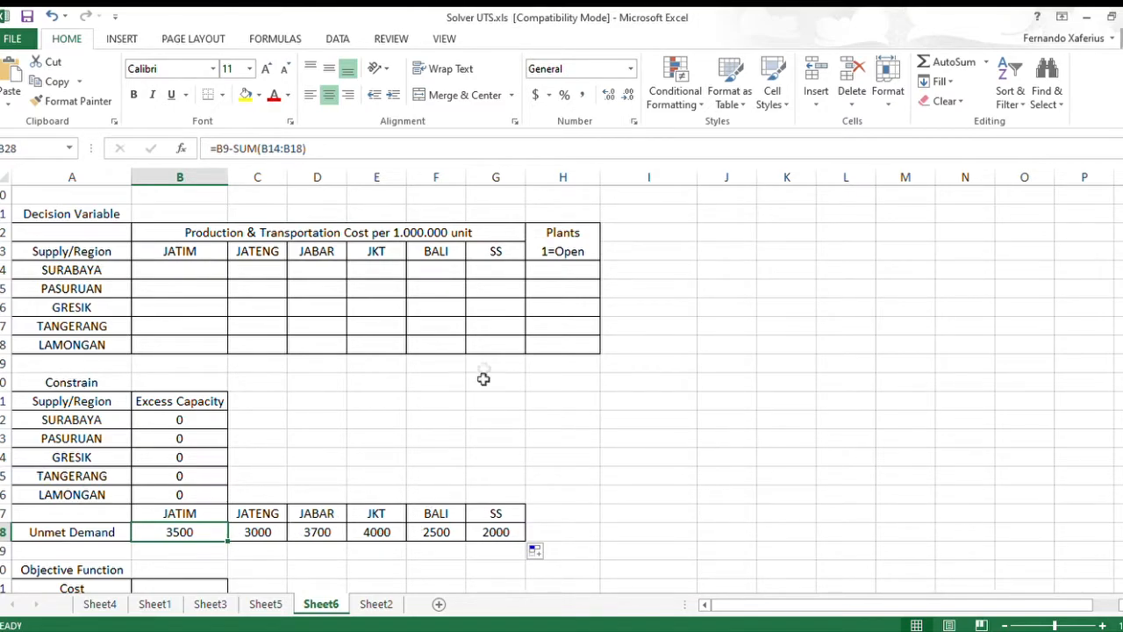
scroll(483, 378, up, 3)
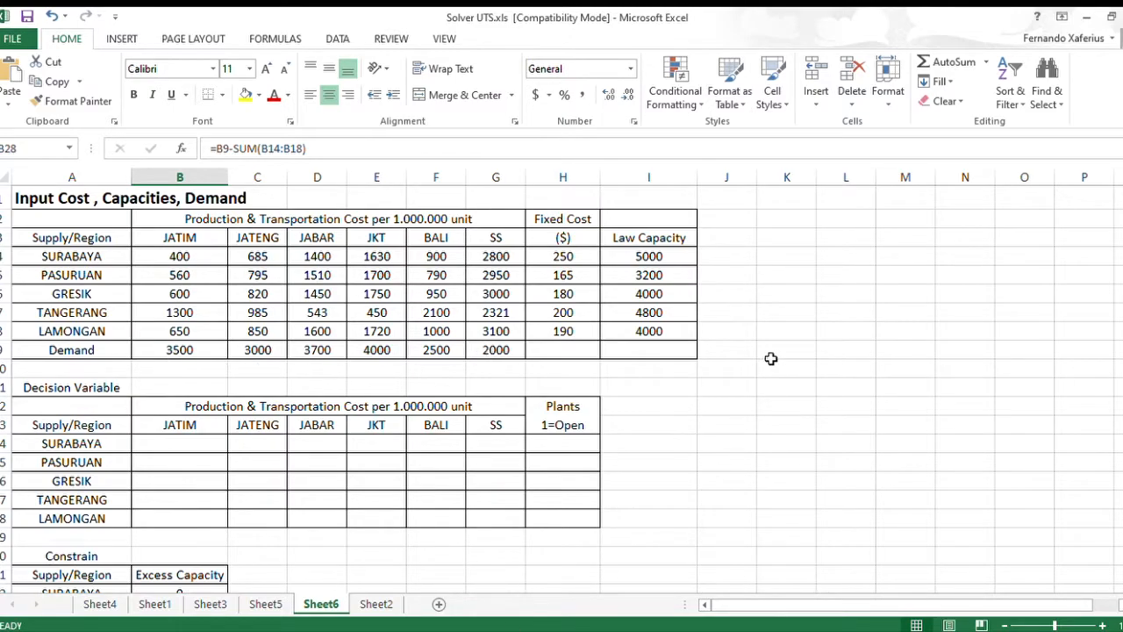
Begin the objective Cost formula in B31 with =SUMPRODUCT(B14:G18,B4:G8), covering production and transportation costs
scroll(772, 358, down, 7)
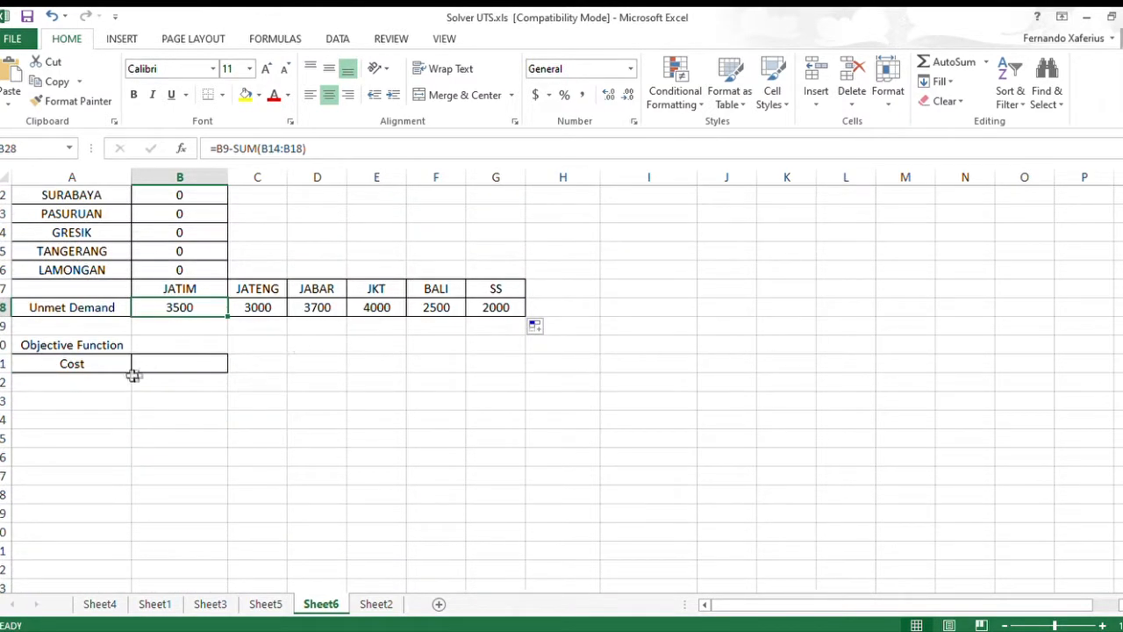
click(160, 363)
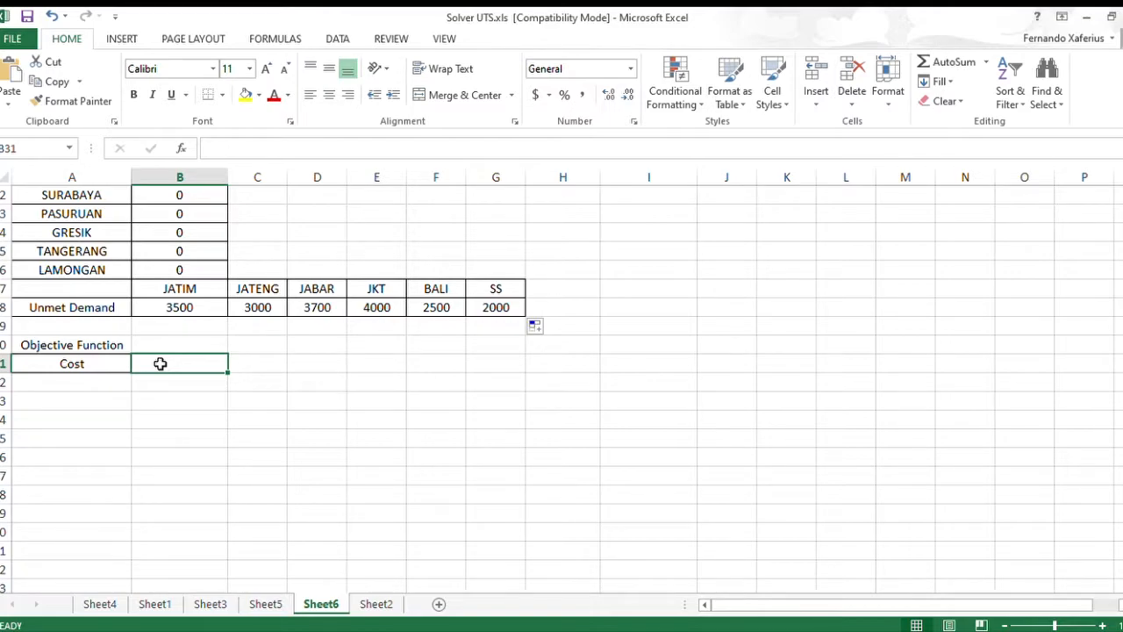
text(=SUMPRODUCT()
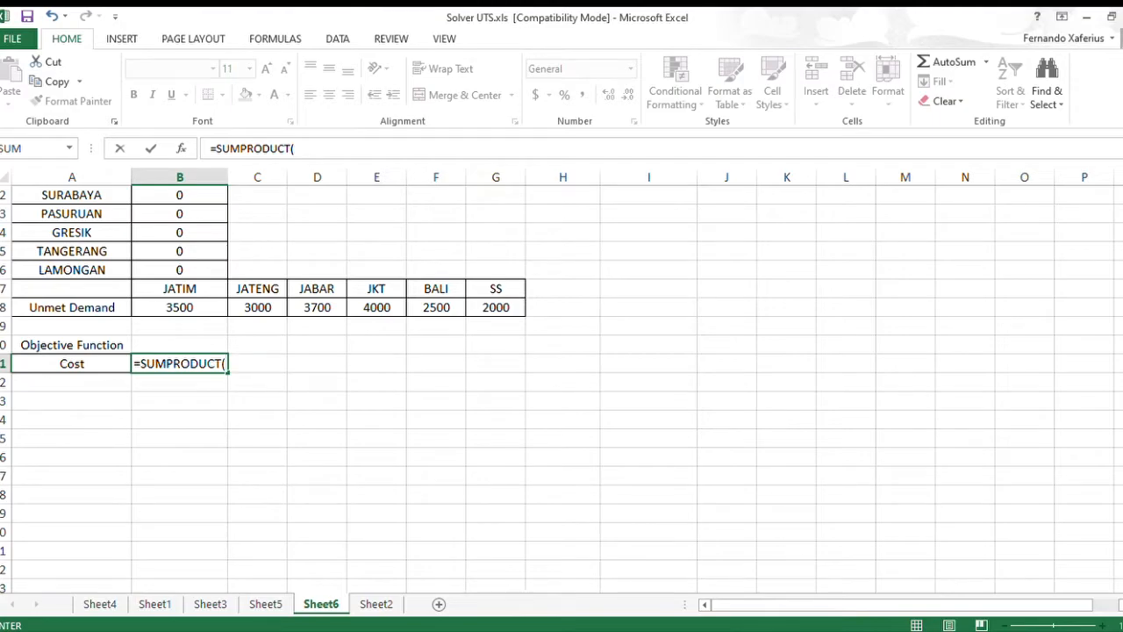
scroll(451, 243, up, 2)
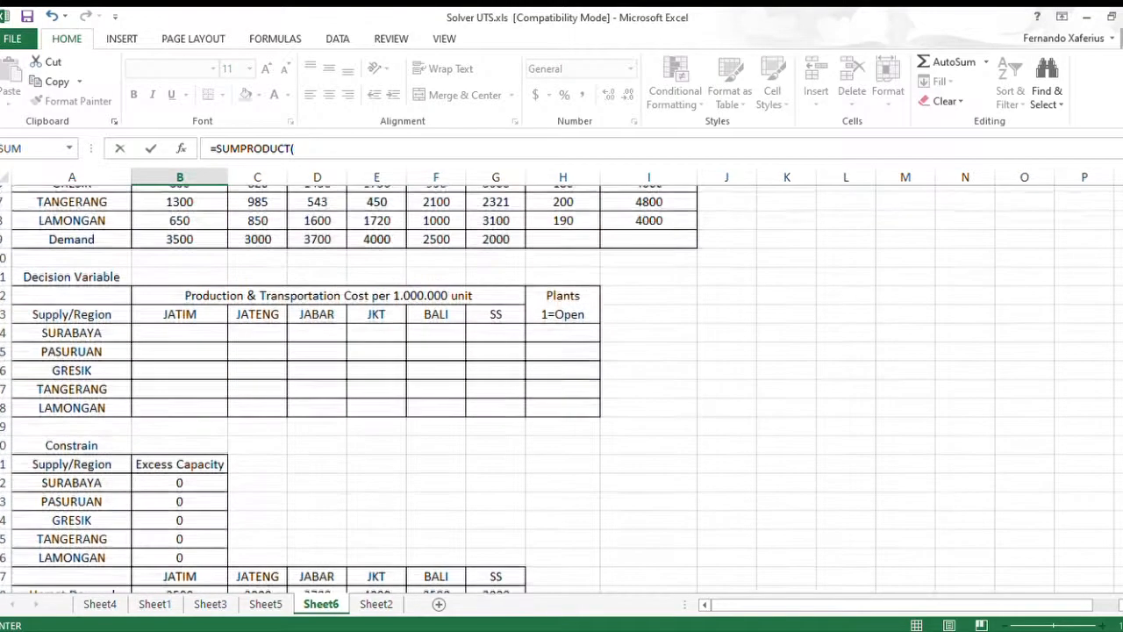
drag(152, 325, 476, 403)
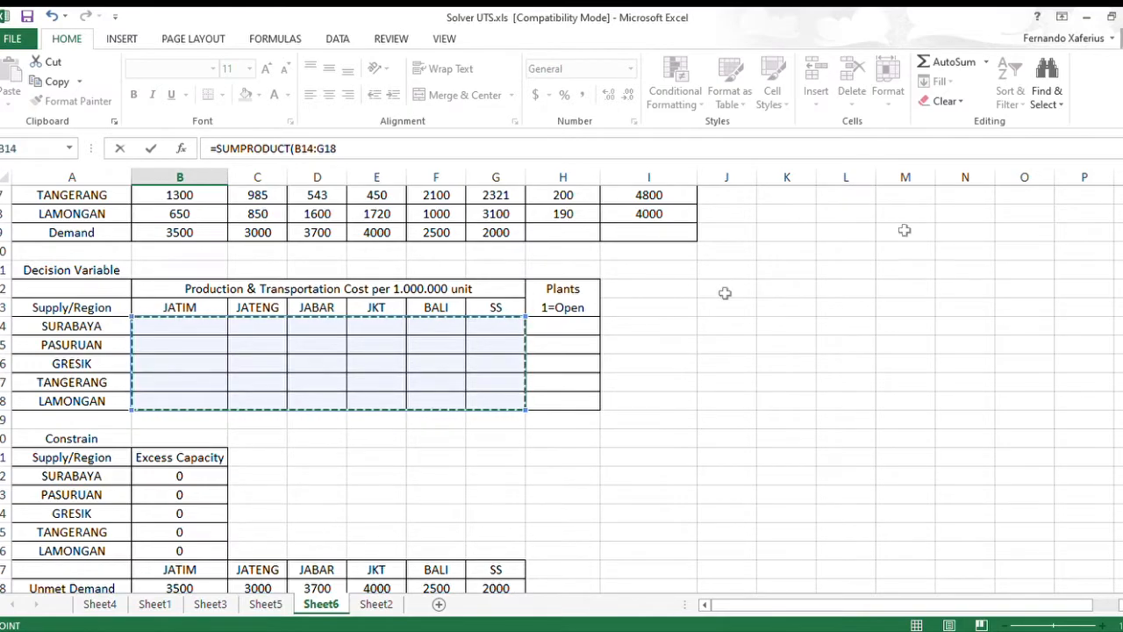
scroll(561, 388, up, 2)
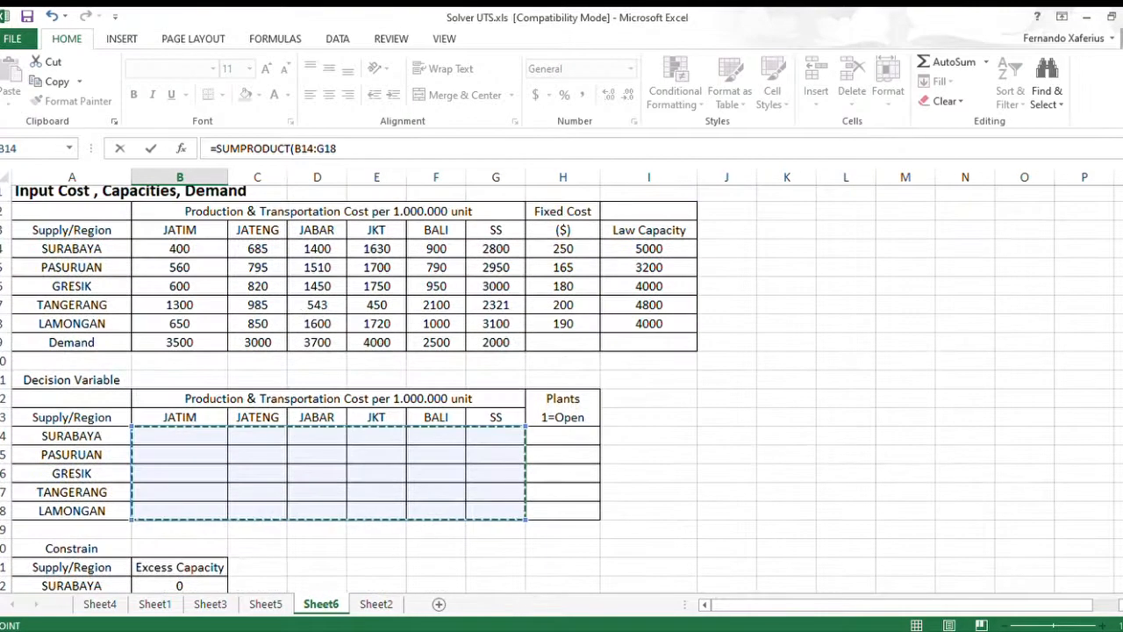
text(,)
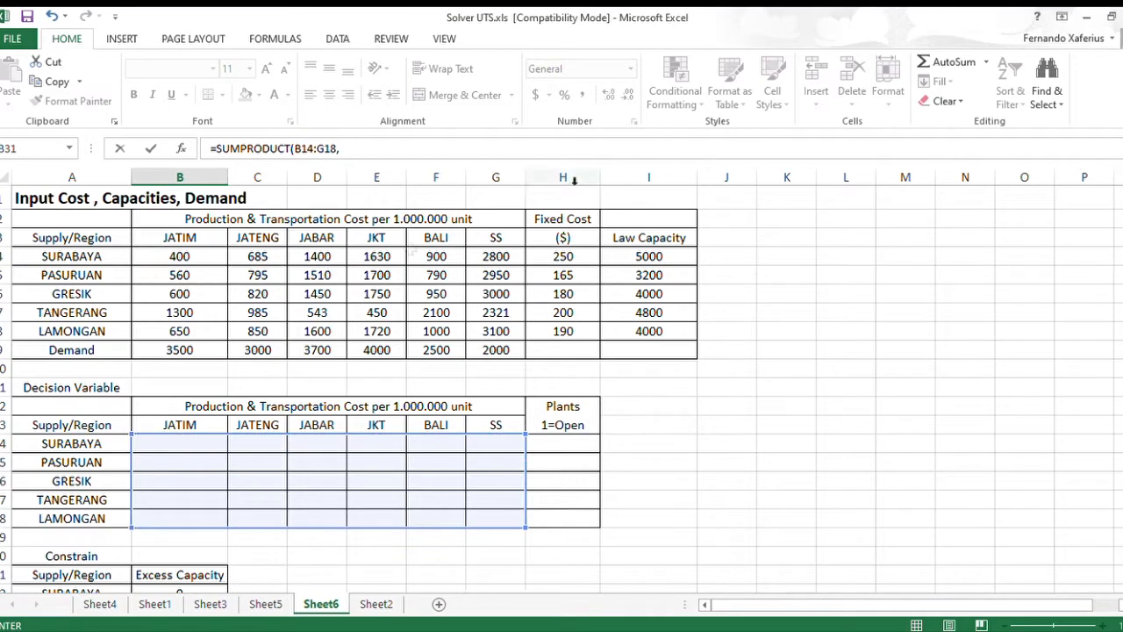
click(154, 254)
drag(176, 255, 490, 329)
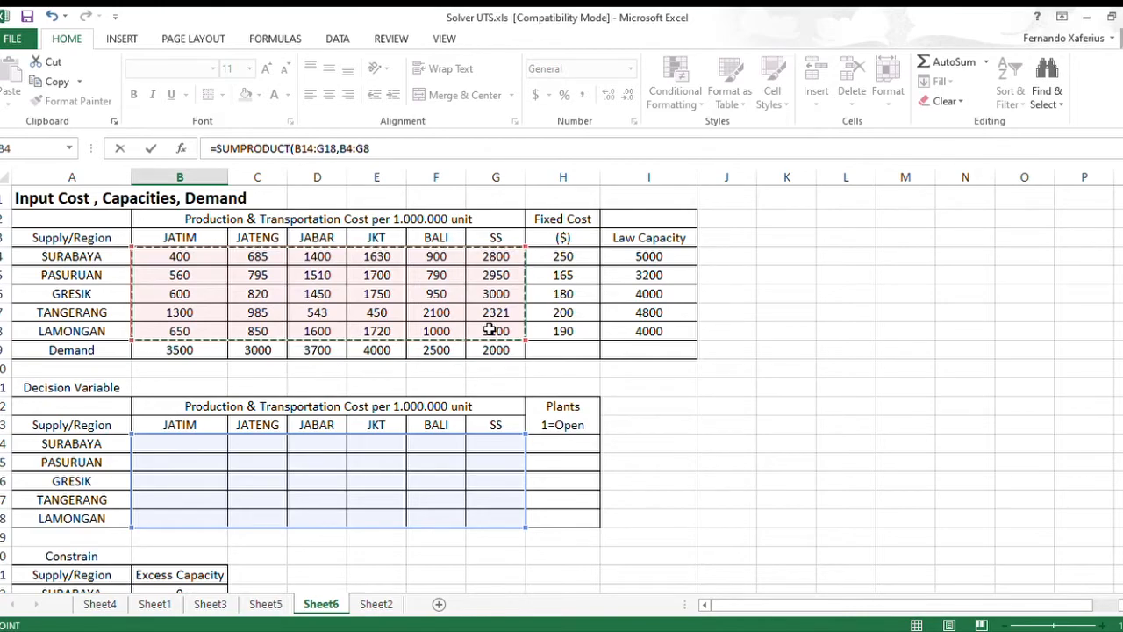
text())
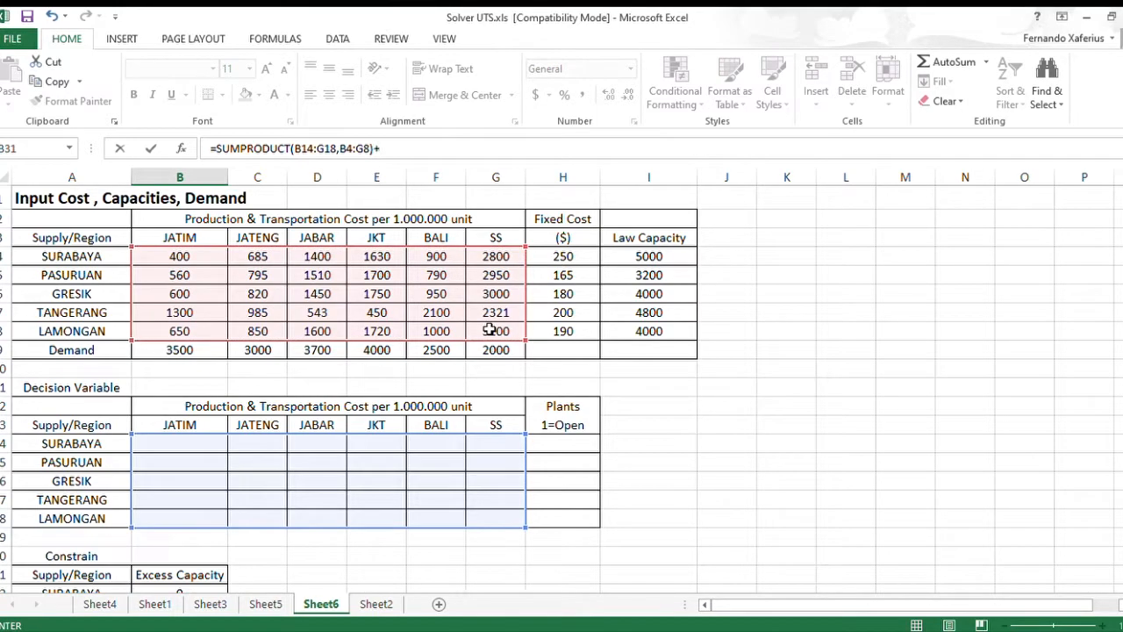
Complete the Cost formula in B31 by adding the fixed cost term +SUMPRODUCT(H14:H18,H4:H8)
text(+SUMPRODUCT()
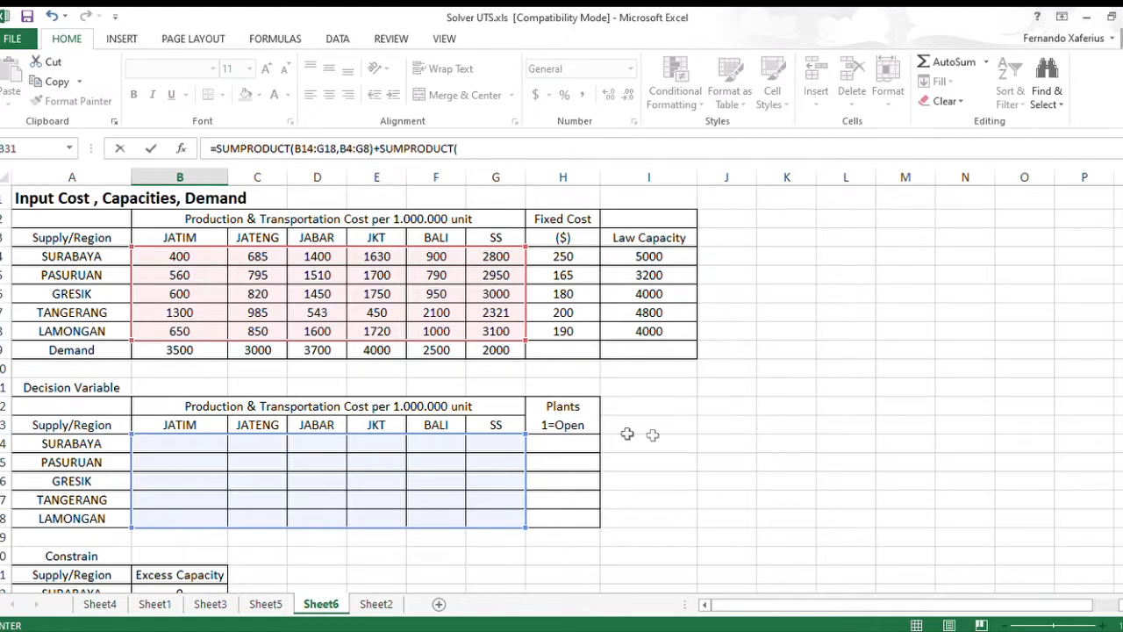
drag(569, 444, 567, 522)
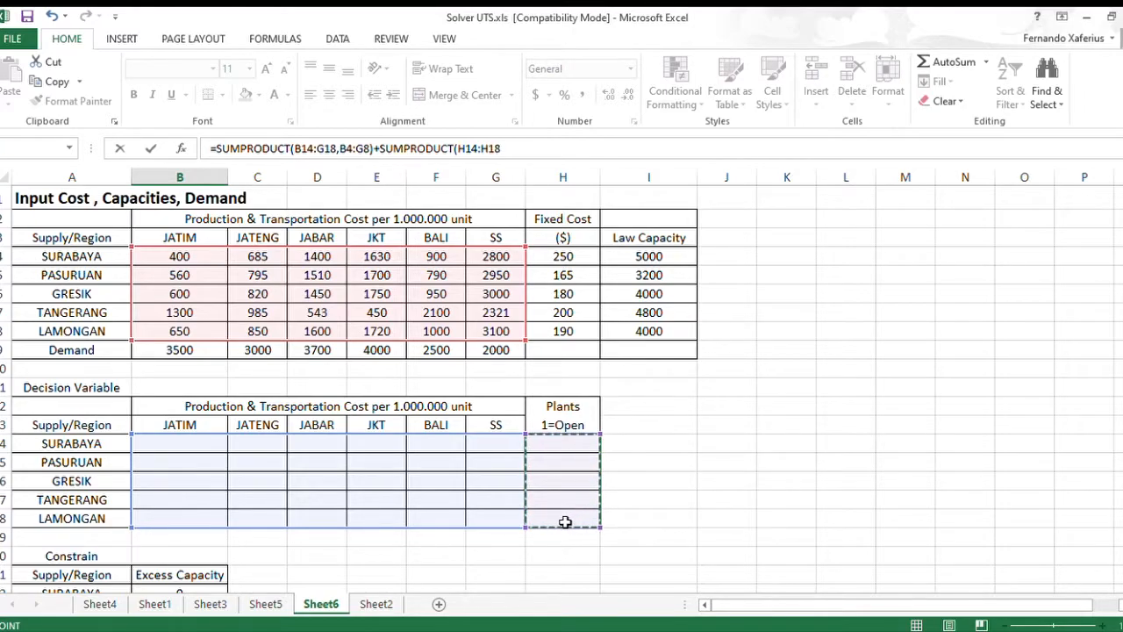
text(,)
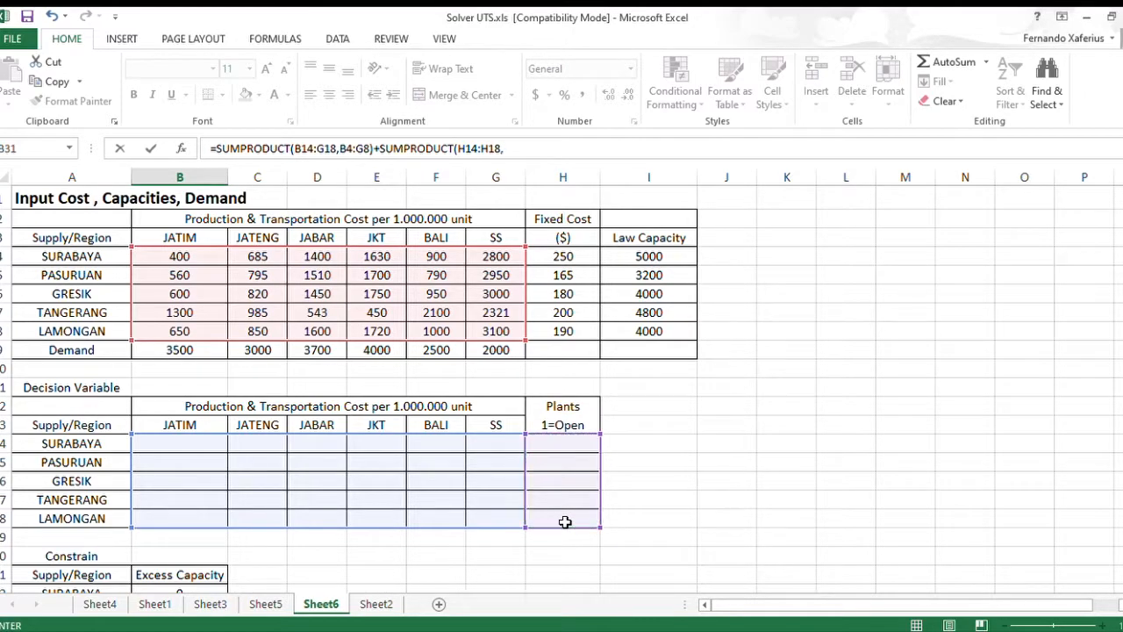
drag(576, 256, 582, 342)
text())
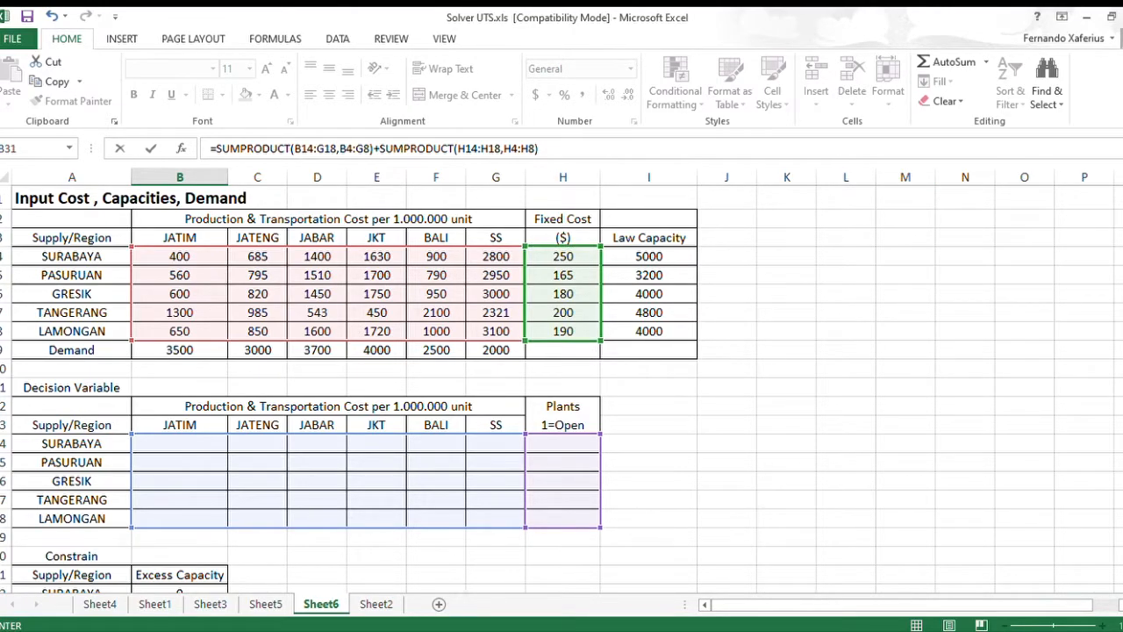
scroll(1119, 347, down, 3)
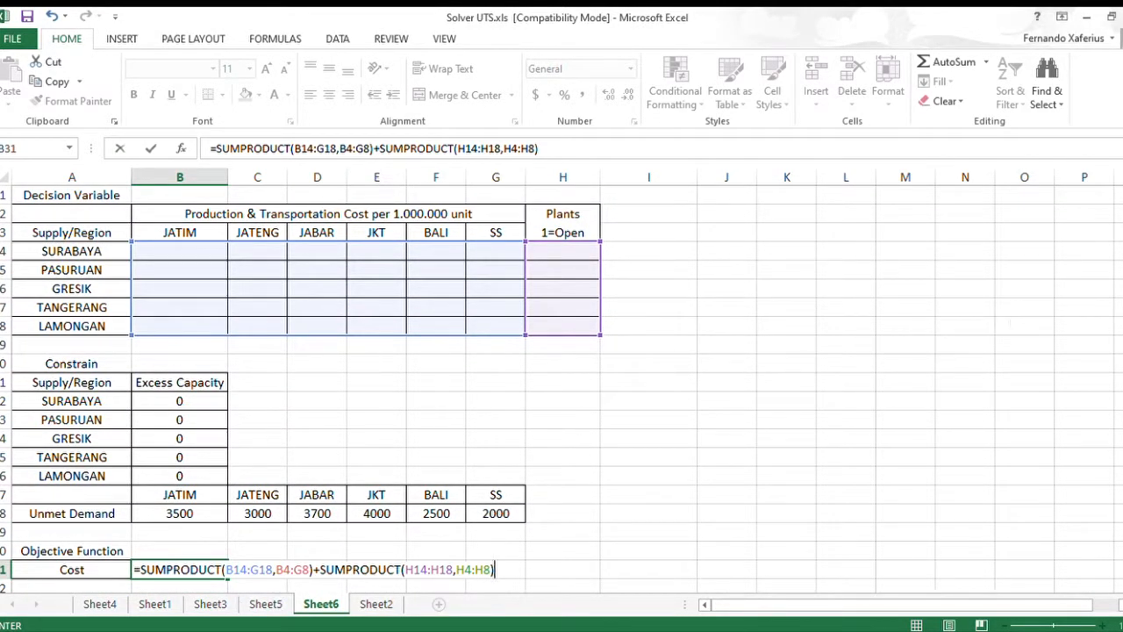
scroll(562, 386, up, 3)
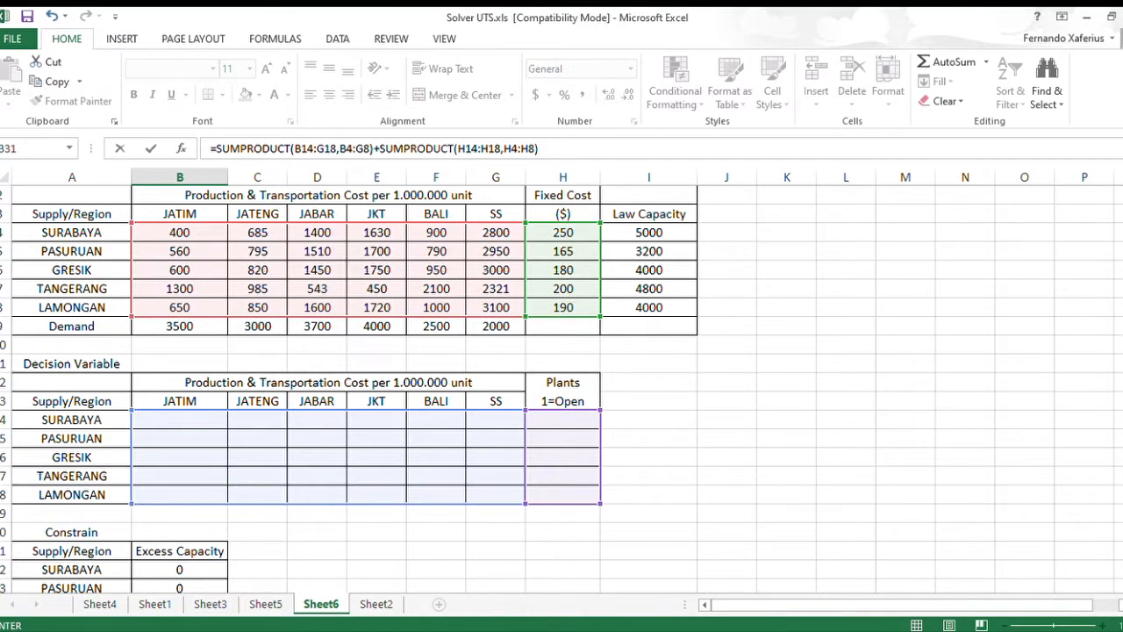
scroll(562, 386, down, 3)
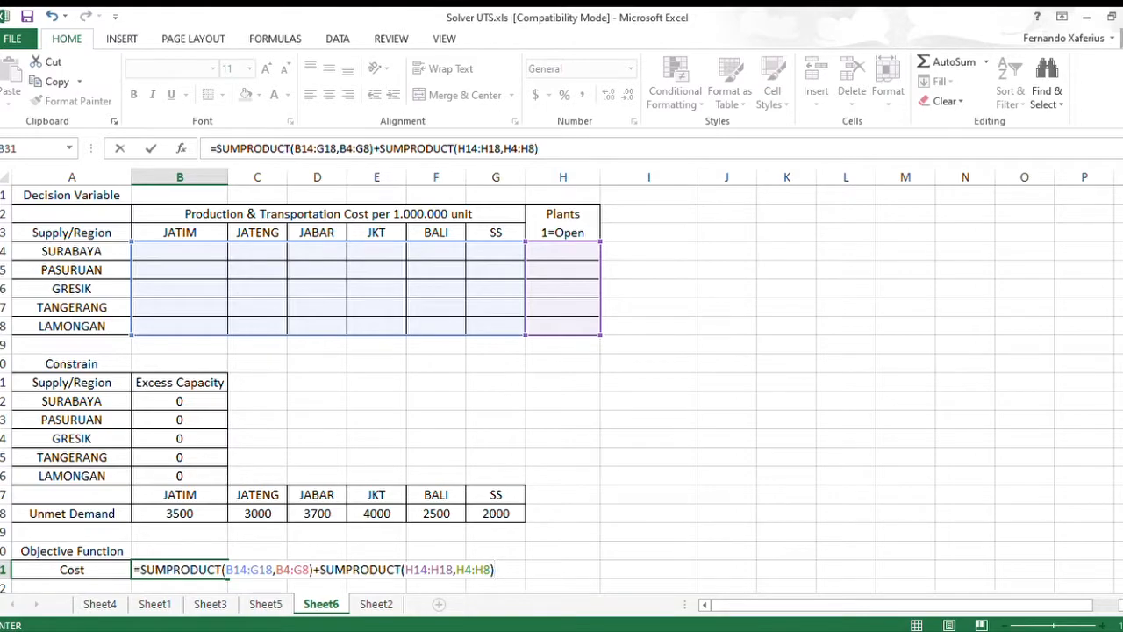
key(Return)
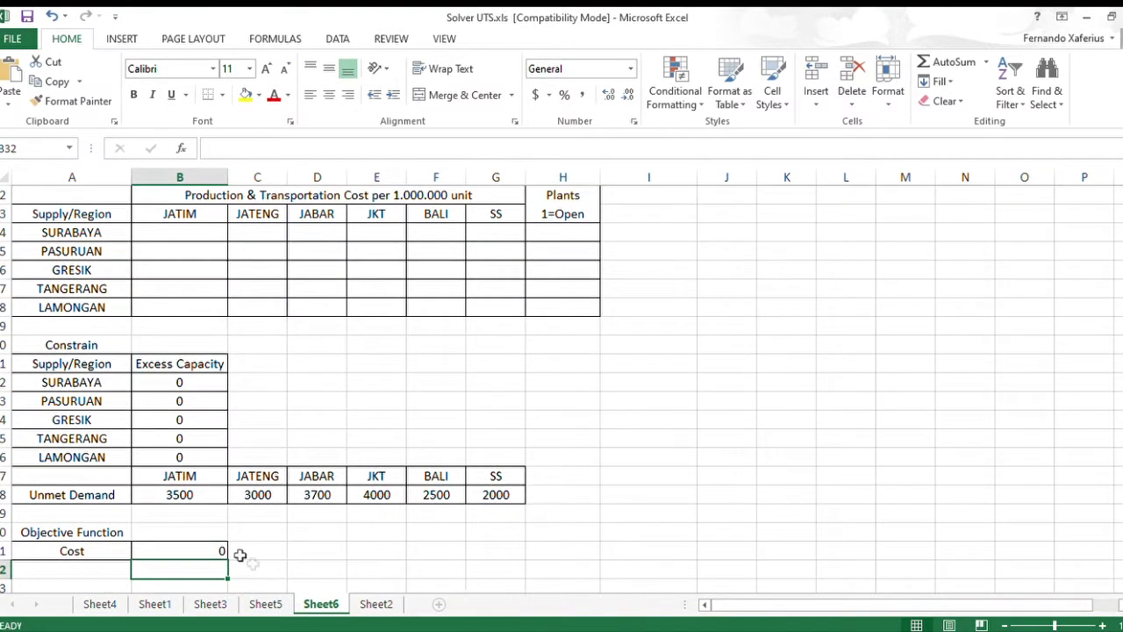
Open Solver with the Cost cell B31 as its objective
click(216, 544)
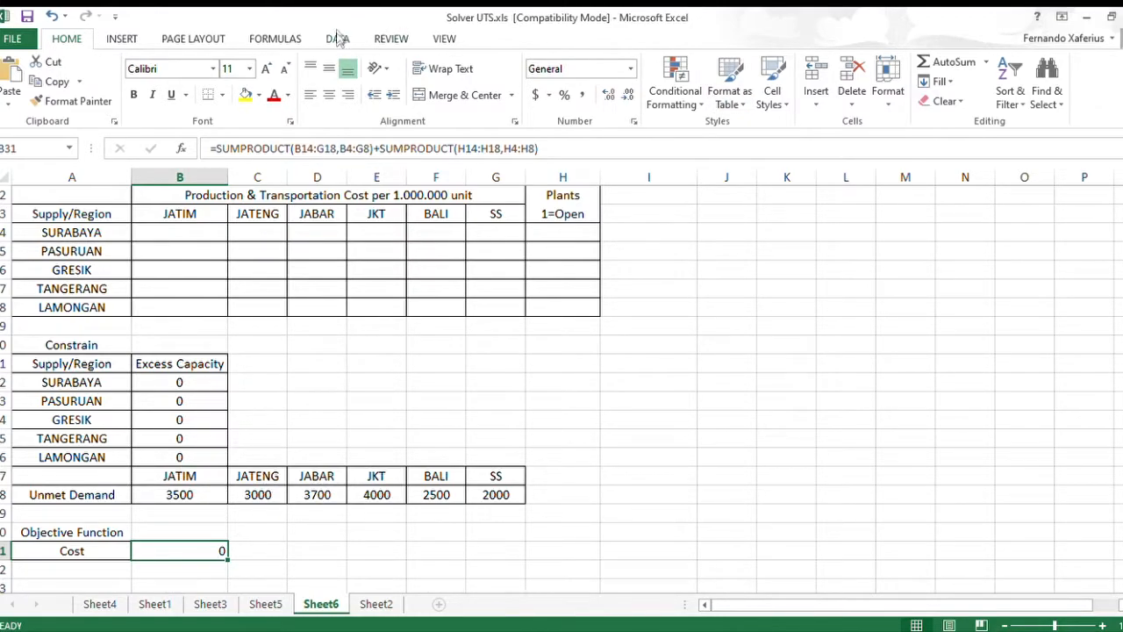
click(338, 39)
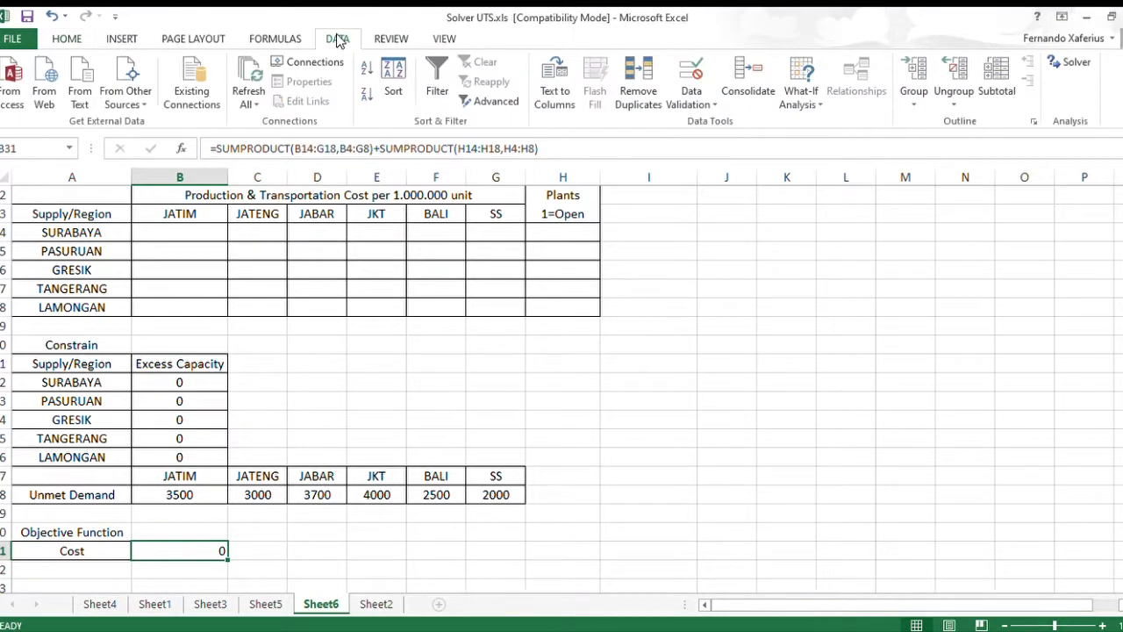
click(1051, 66)
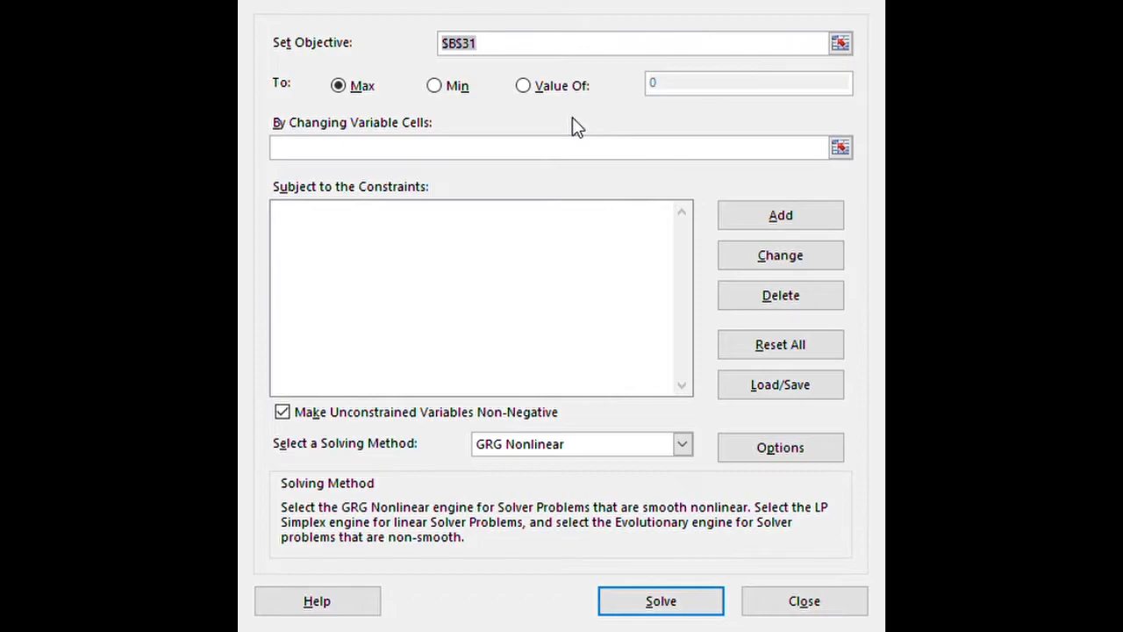
click(551, 52)
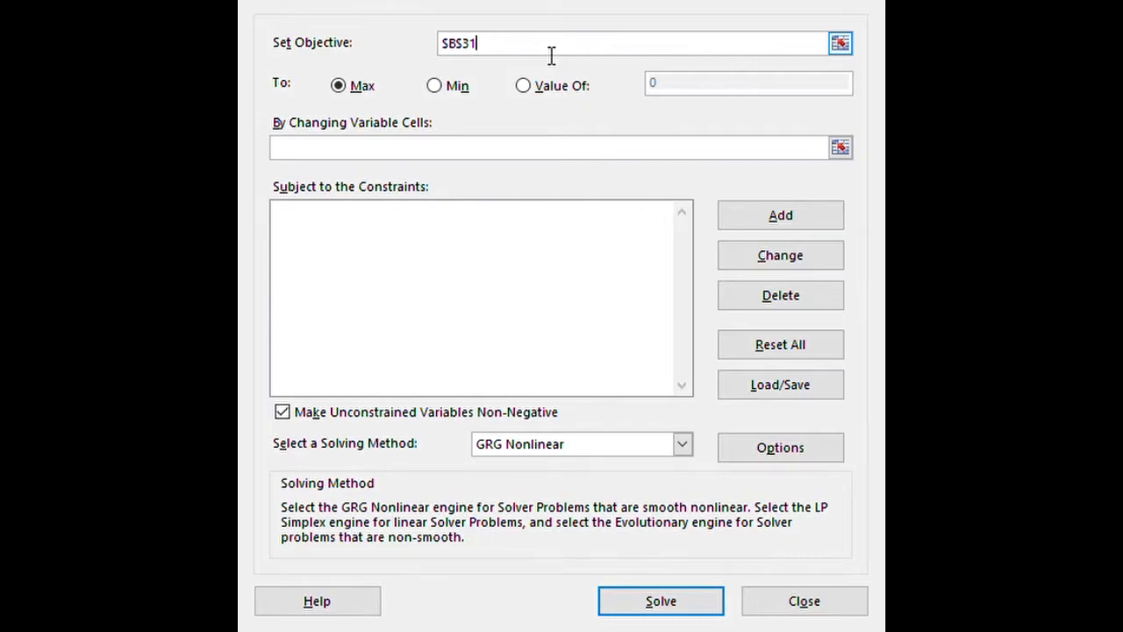
Set Solver to minimize the objective by changing the decision variable cells B14:H18
click(447, 92)
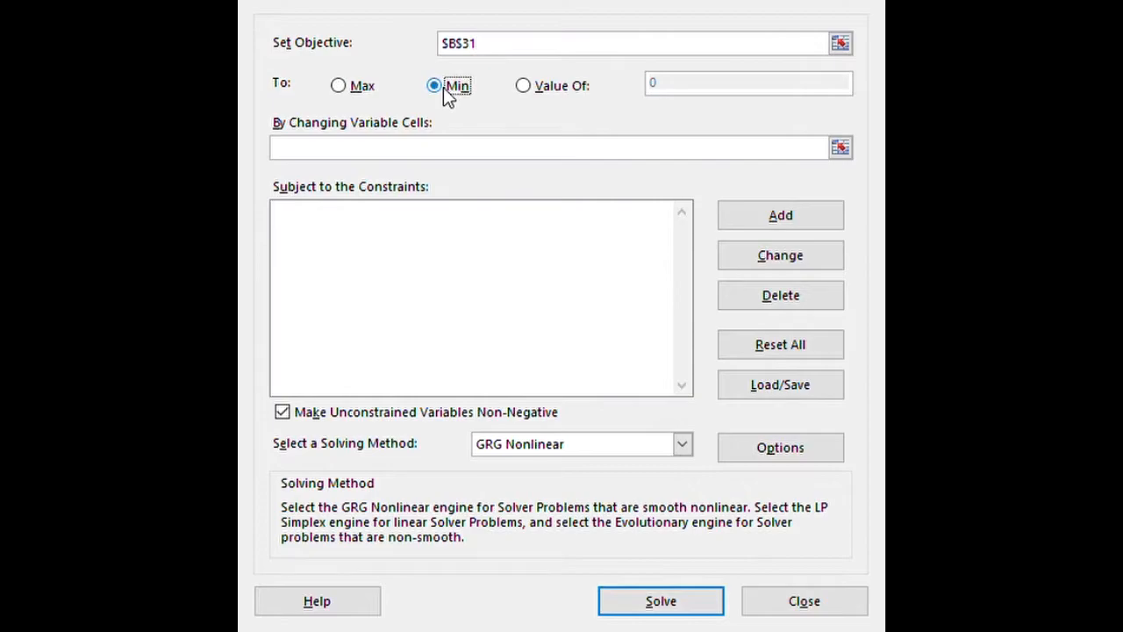
click(447, 151)
click(175, 175)
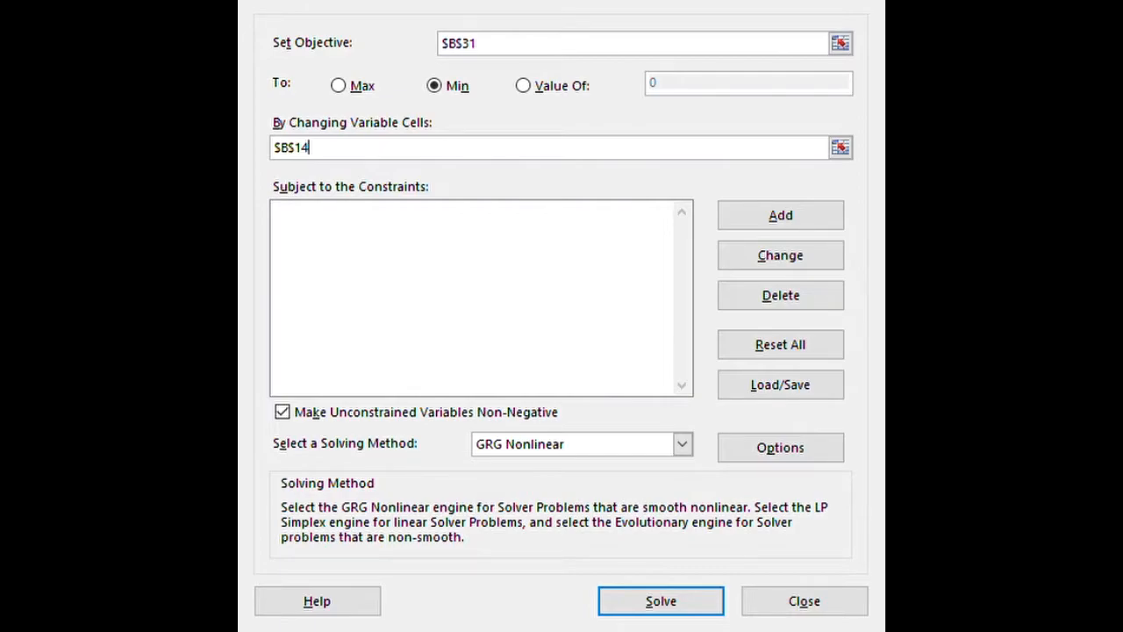
key(ctrl+shift+Right)
key(ctrl+shift+Down)
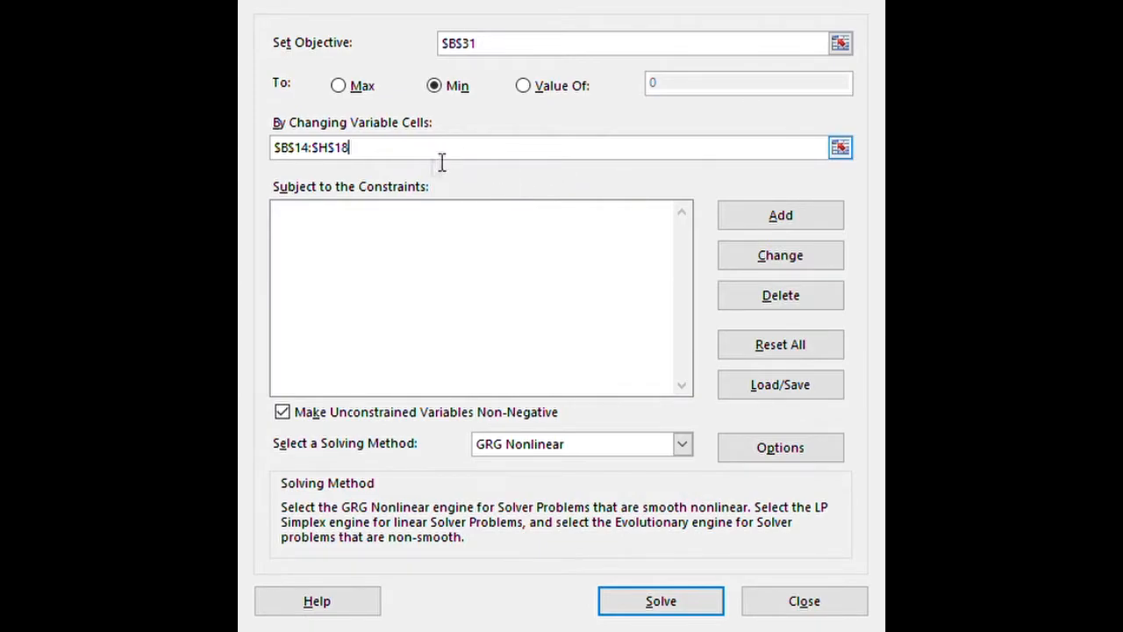
Add a Solver constraint requiring the decision variables $B$14:$H$18 to be >= 0
click(419, 217)
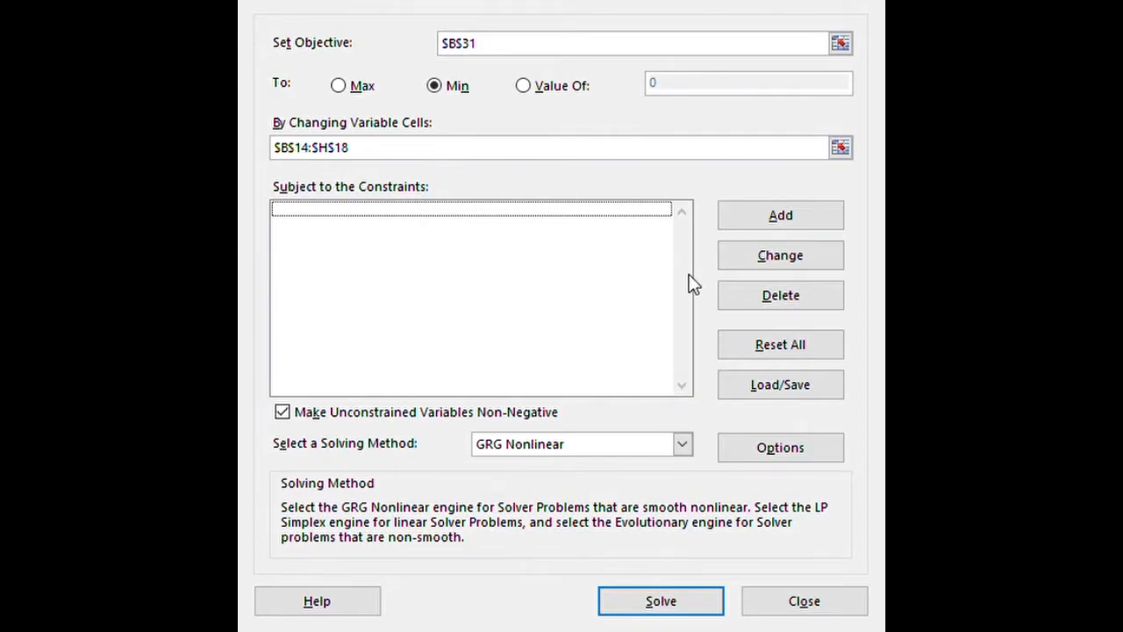
click(772, 219)
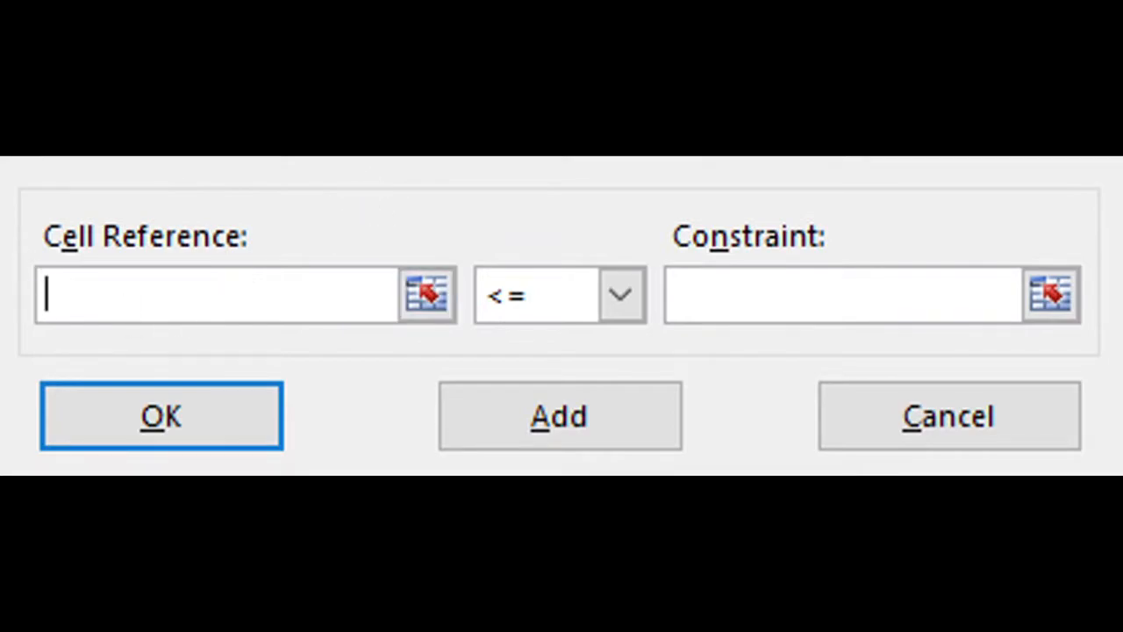
text($B$14)
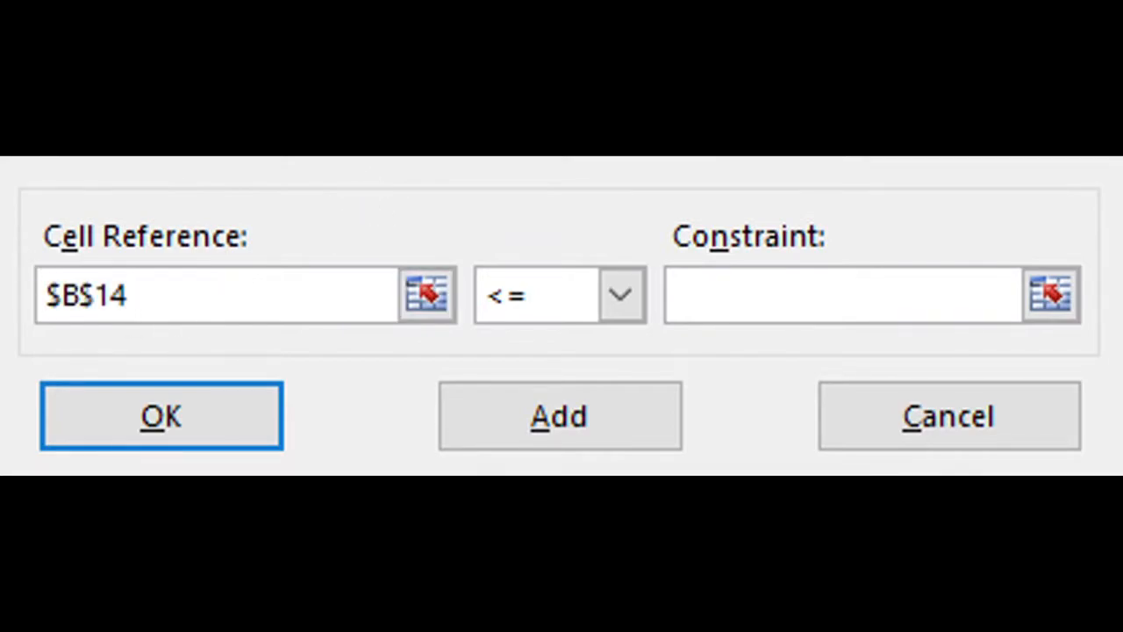
text(:$H$18)
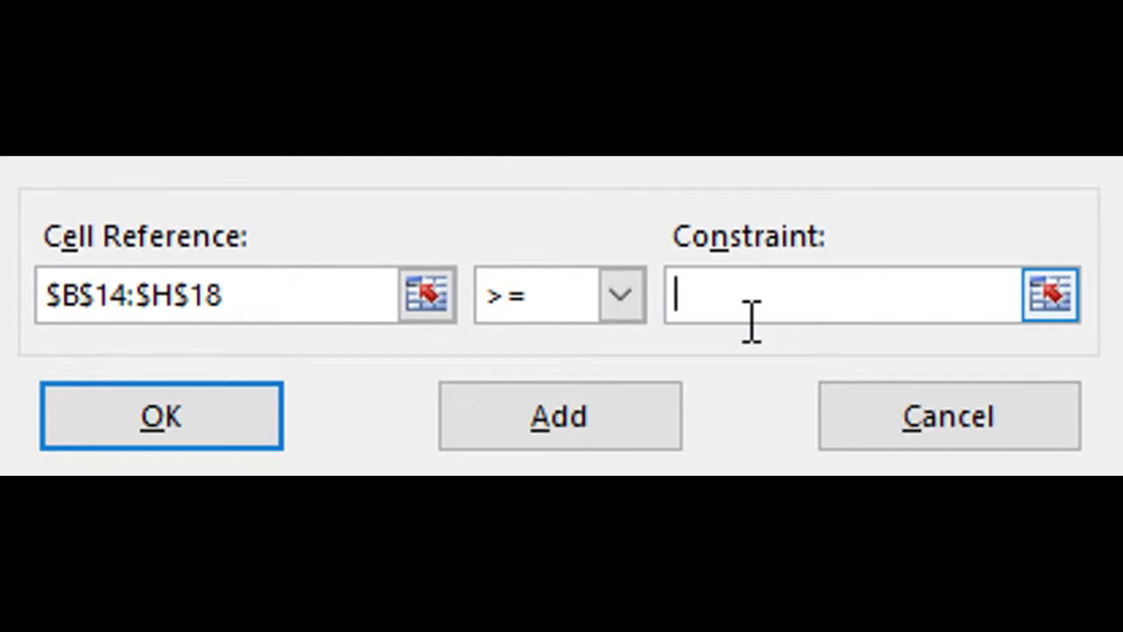
text(0)
click(211, 397)
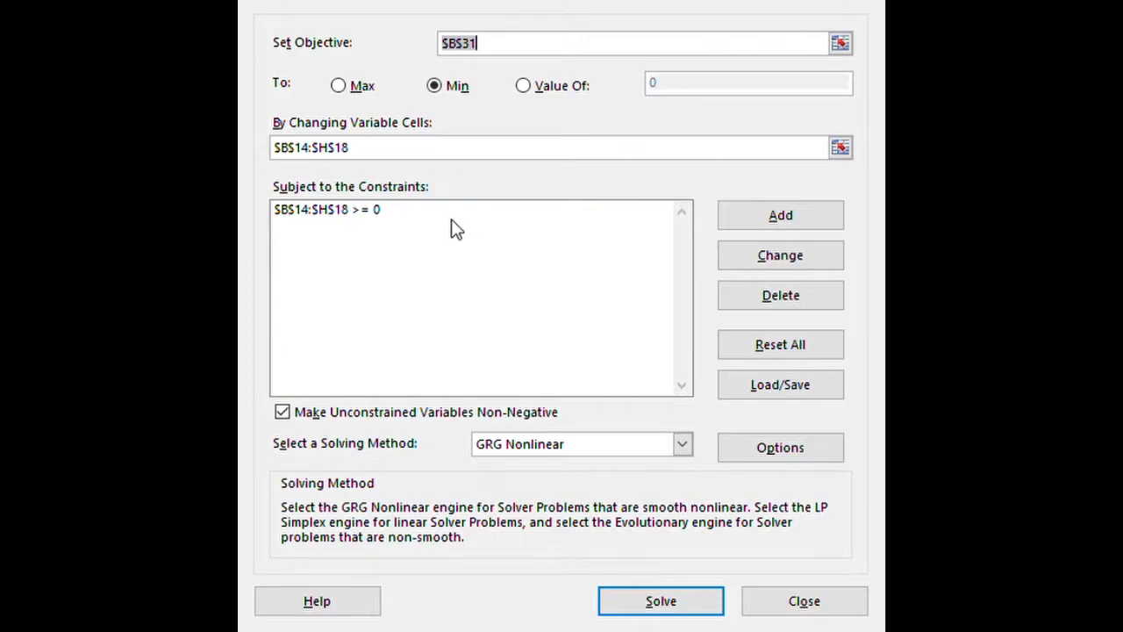
Add a Solver constraint requiring the Excess Capacity cells $B$22:$B$26 to be >= 0
click(800, 226)
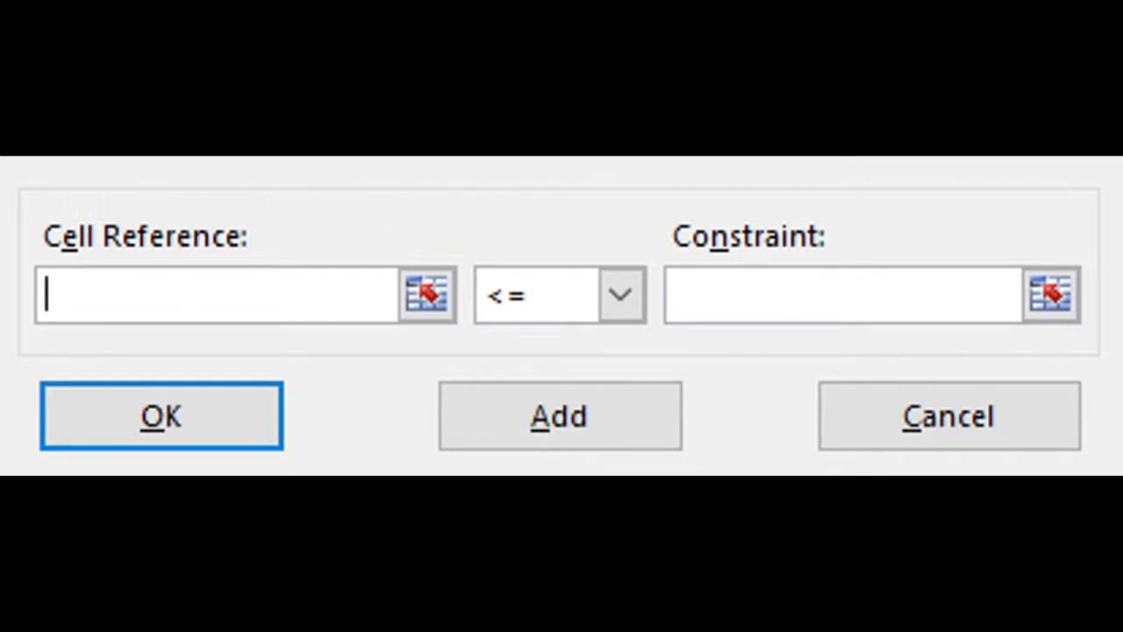
text($B$22)
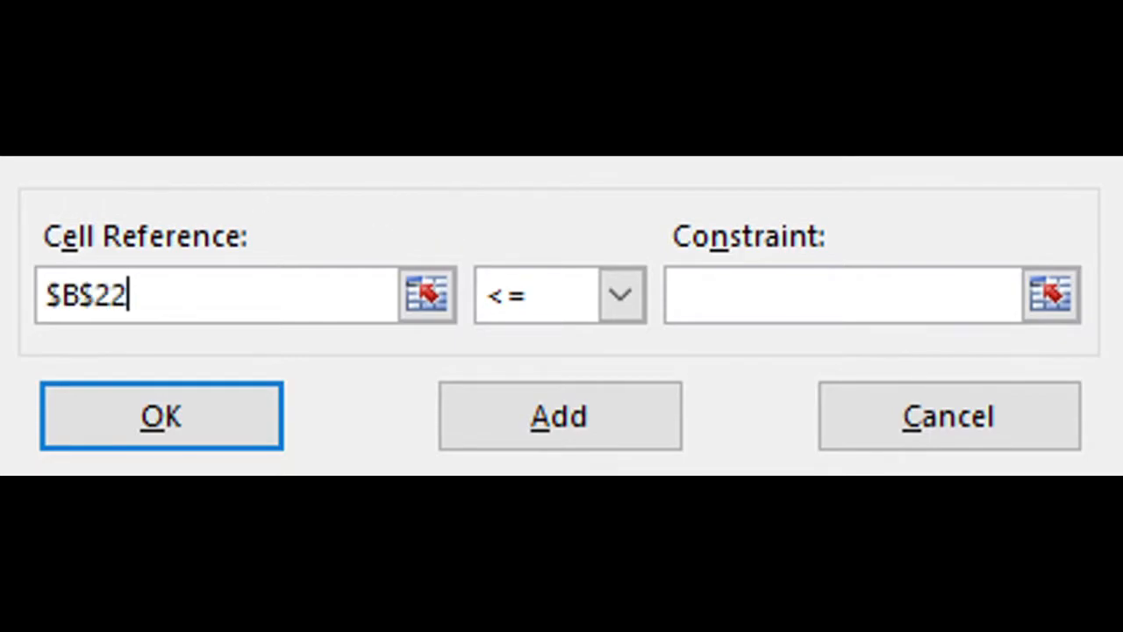
text(:$B$26)
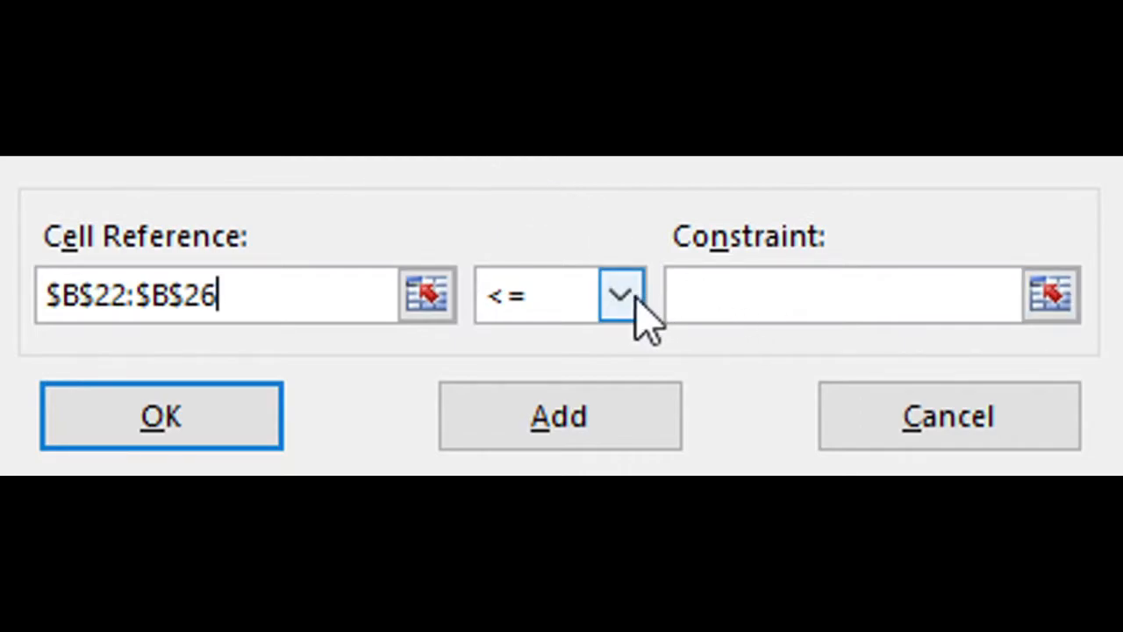
click(514, 427)
text(0)
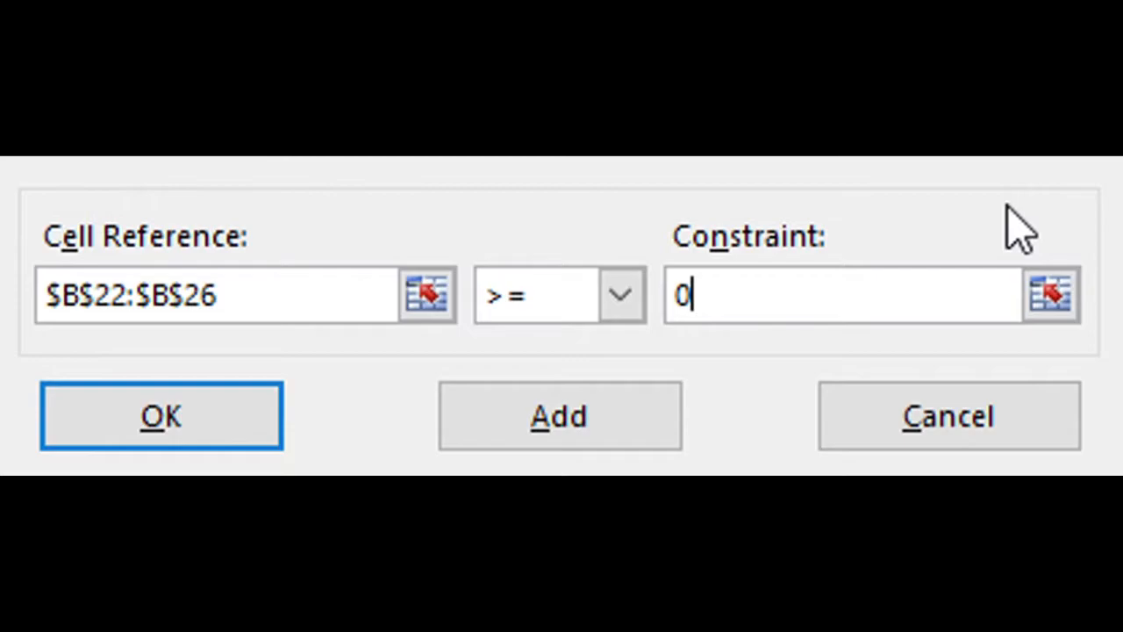
click(149, 439)
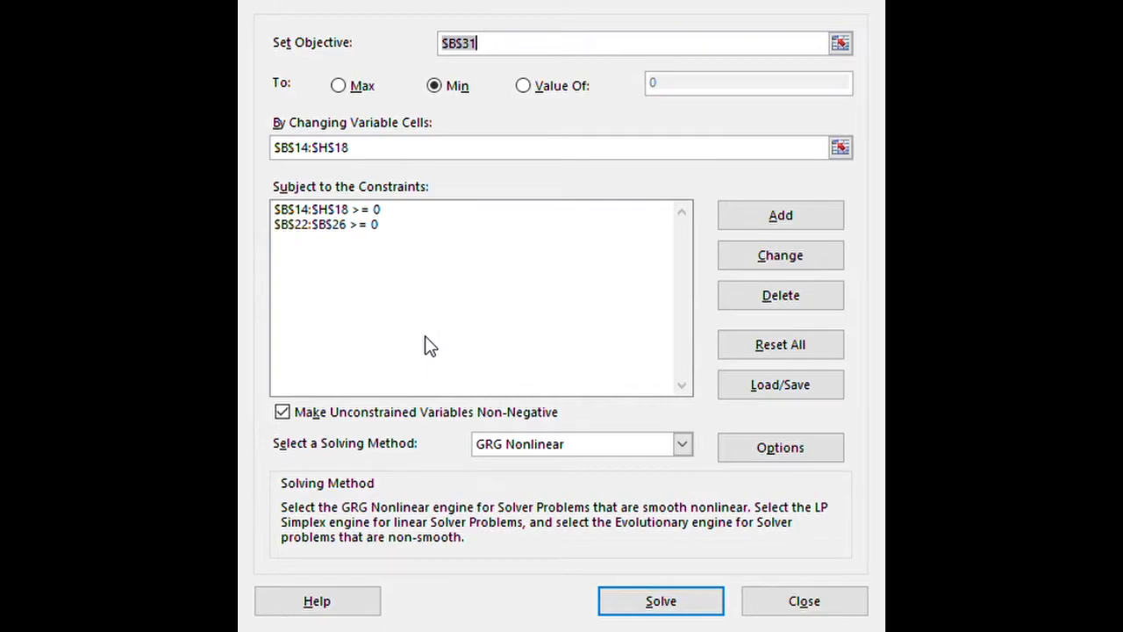
Add a Solver constraint setting the Unmet Demand cells $B$28:$G$28 equal to 0
click(757, 215)
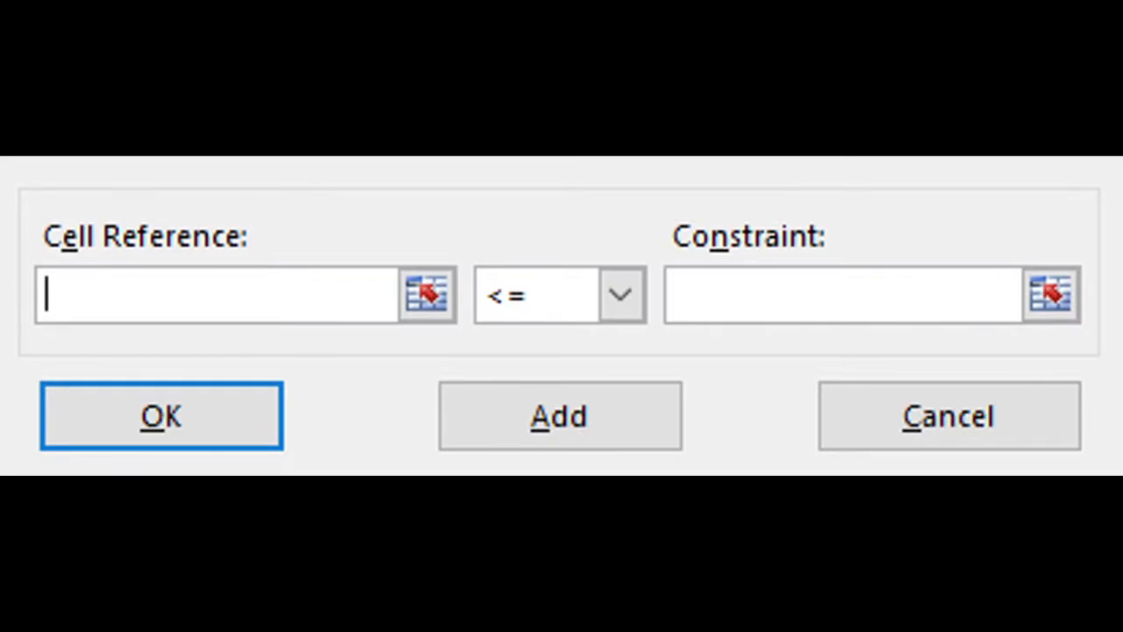
text($B$28)
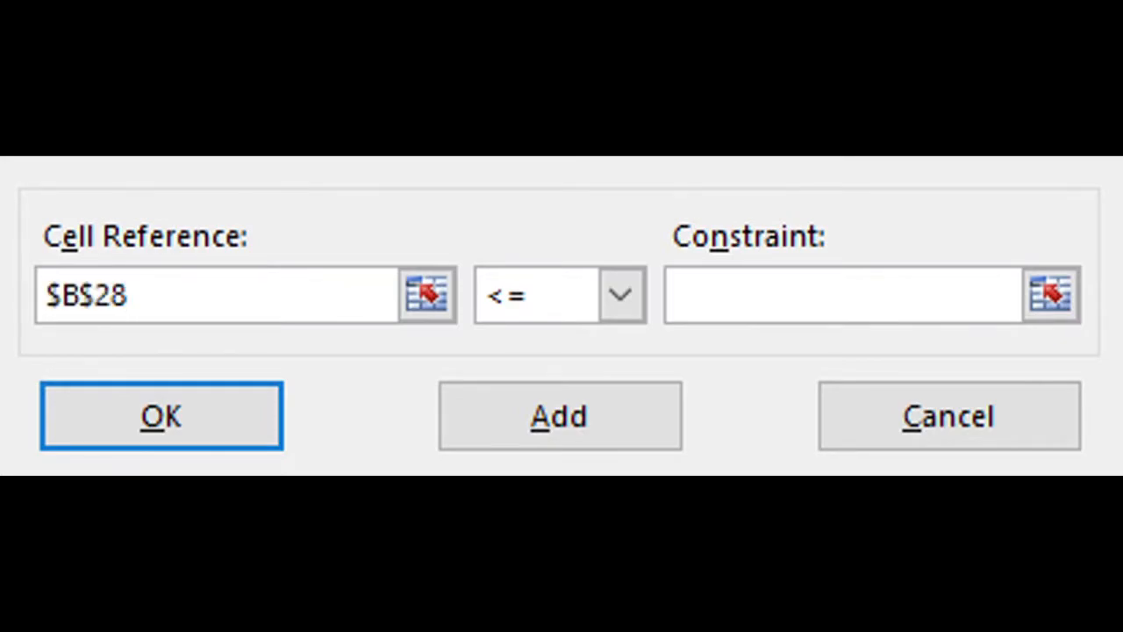
text(:$G$28)
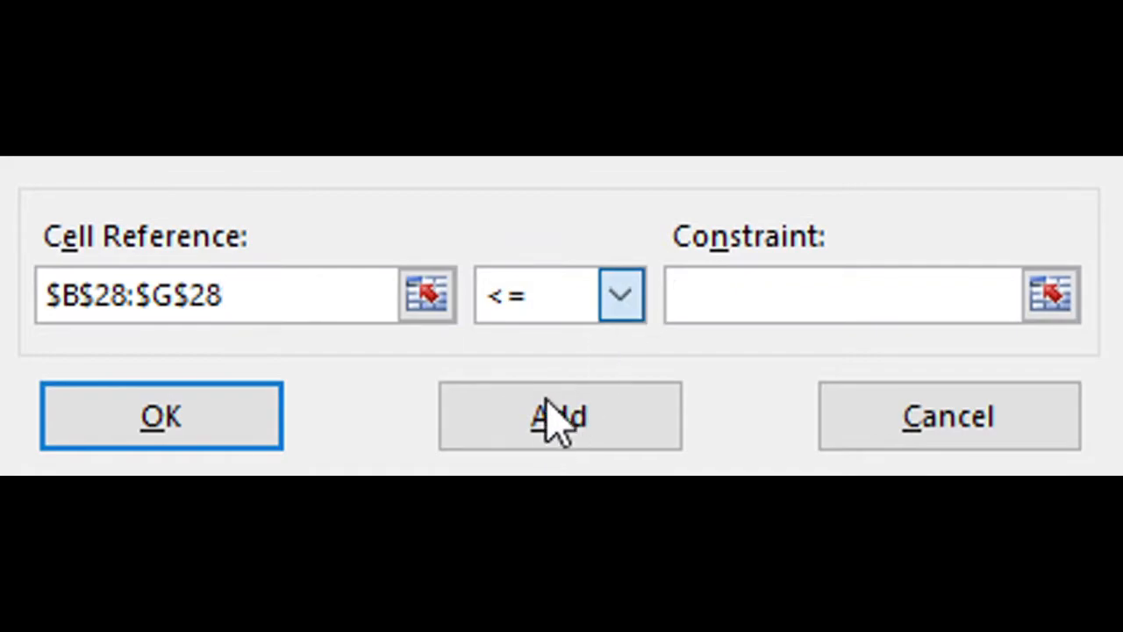
key(Down)
key(Tab)
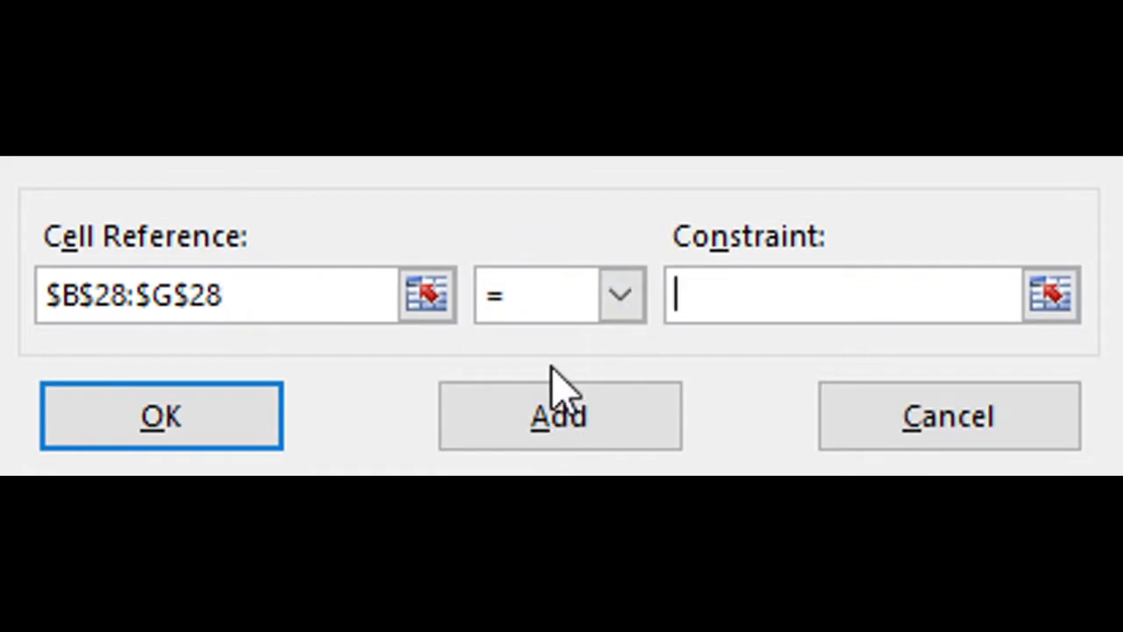
text(0)
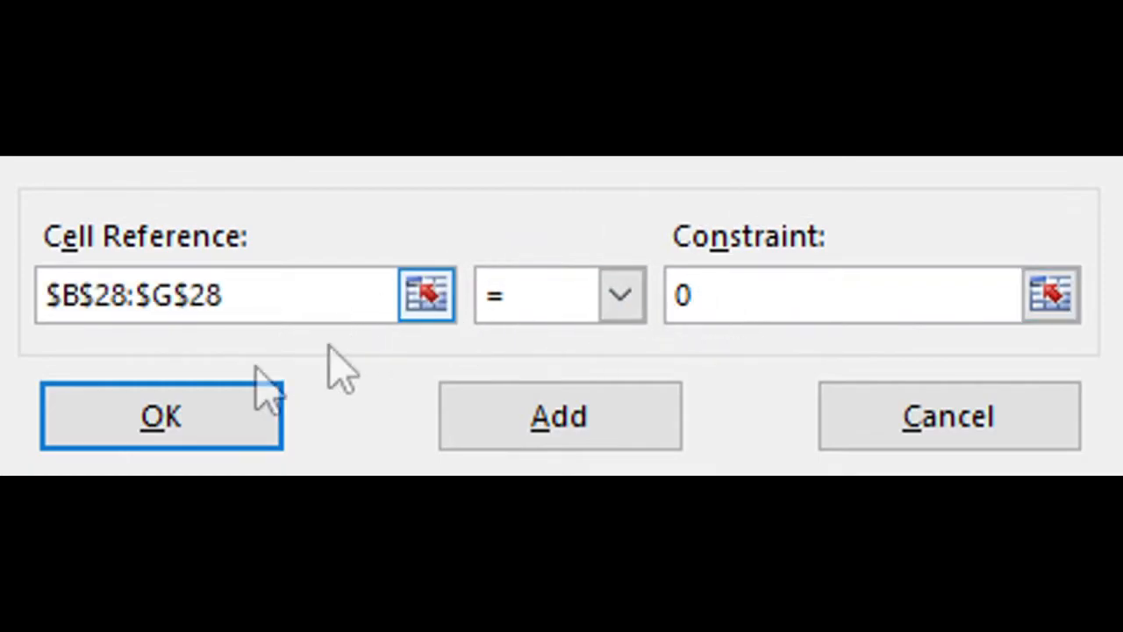
click(147, 429)
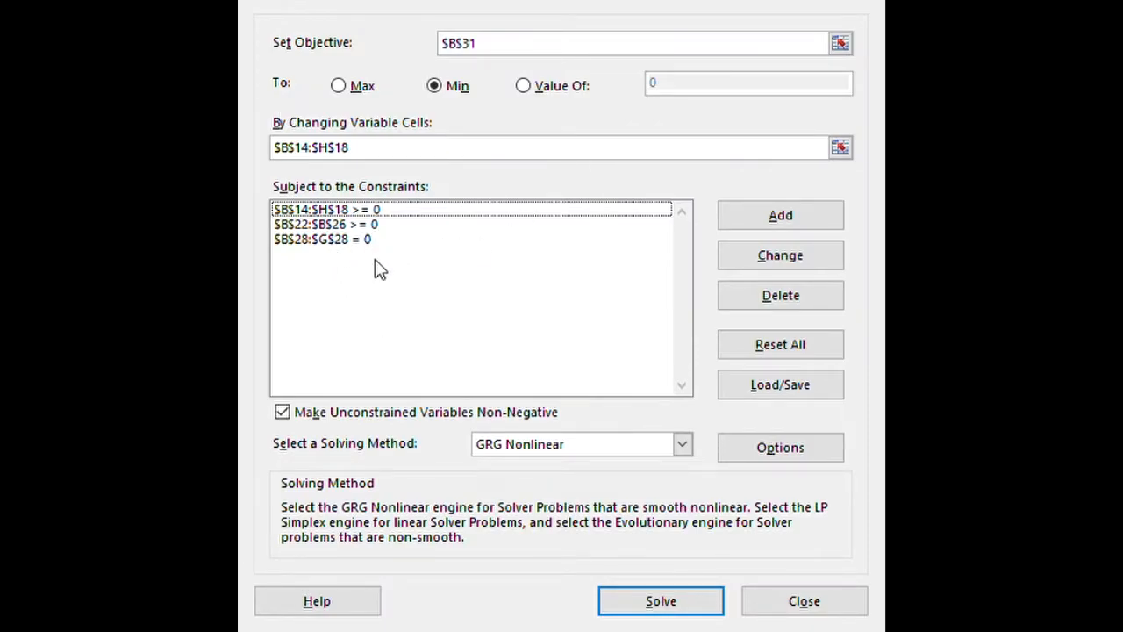
Add a Solver constraint making the plant open/closed cells $H$14:$H$18 binary
click(780, 220)
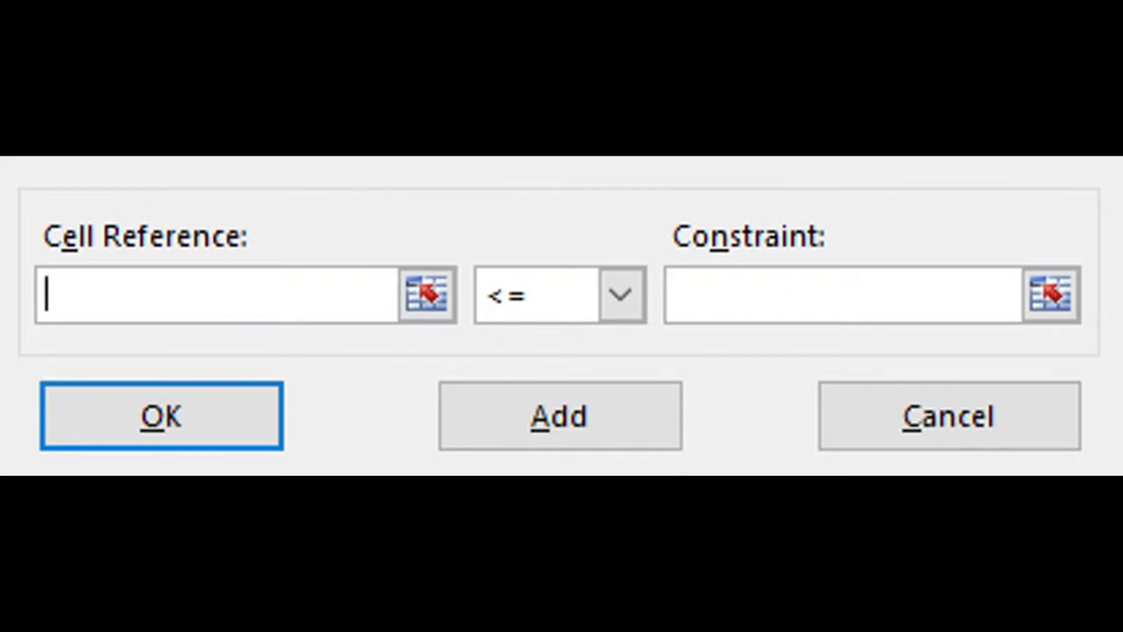
text($H$14)
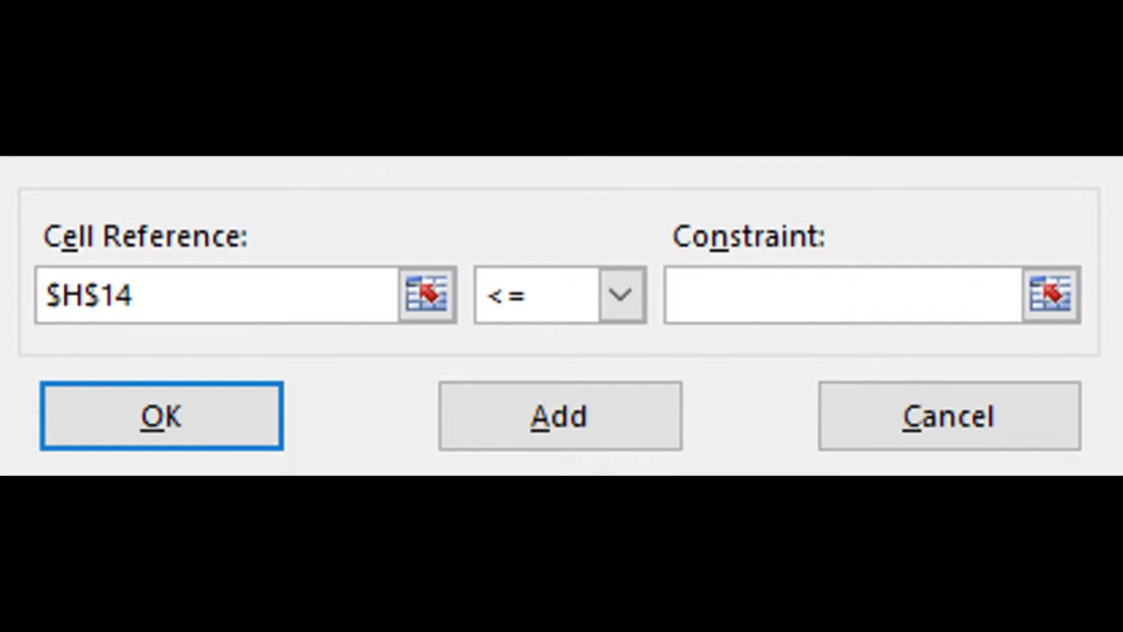
text(:$H$18)
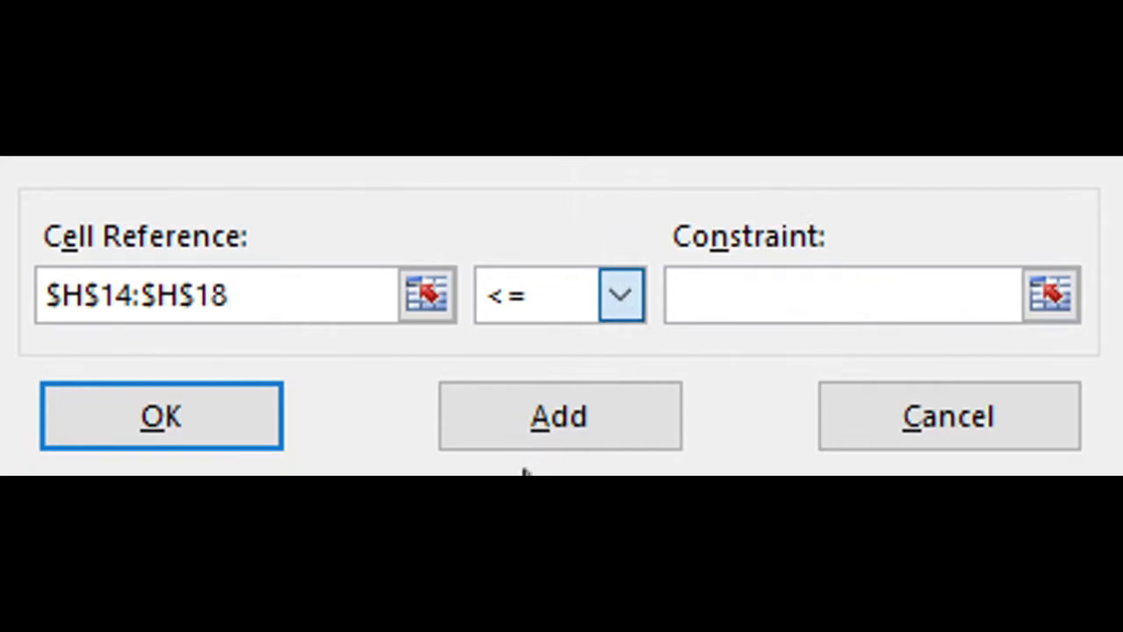
click(546, 488)
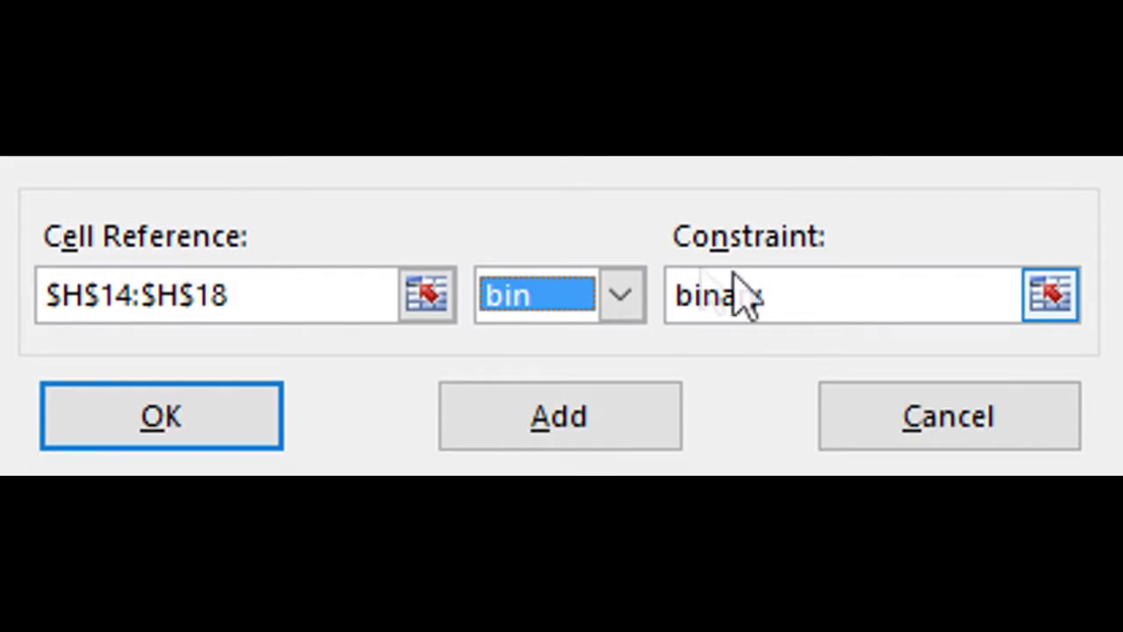
click(180, 412)
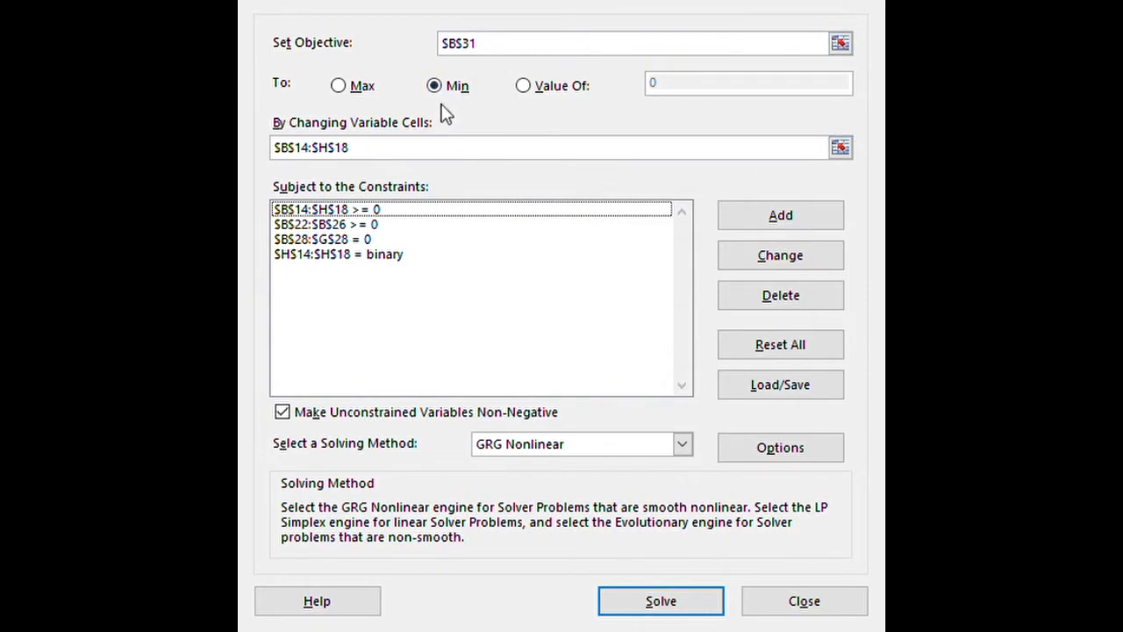
Check the variable cells and constraints, and run Solver with the GRG Nonlinear method
click(395, 149)
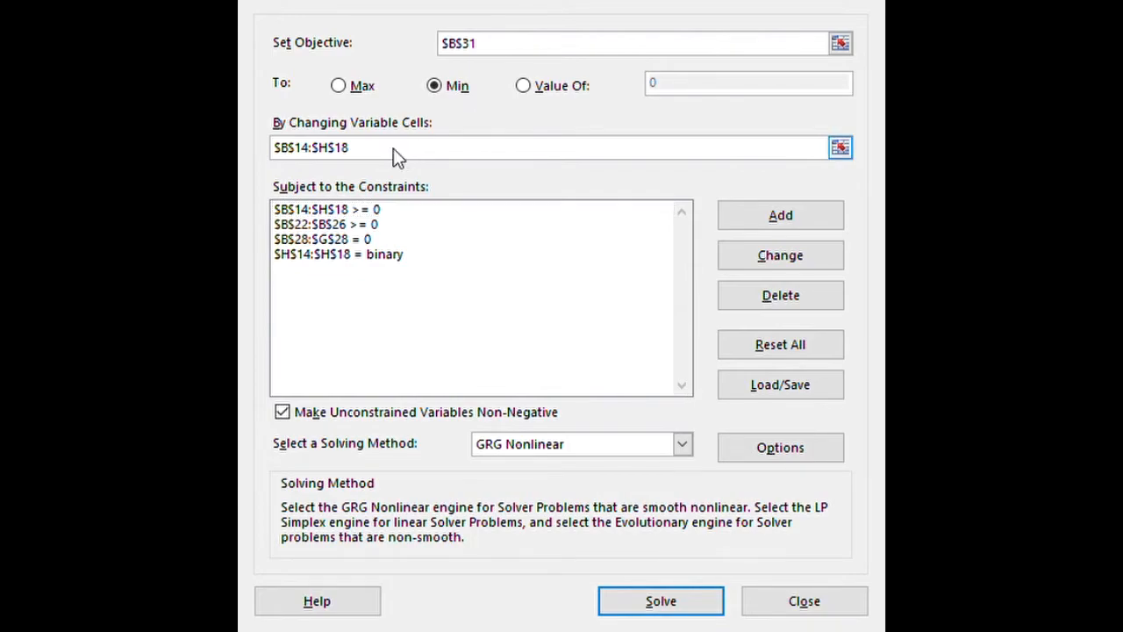
click(439, 224)
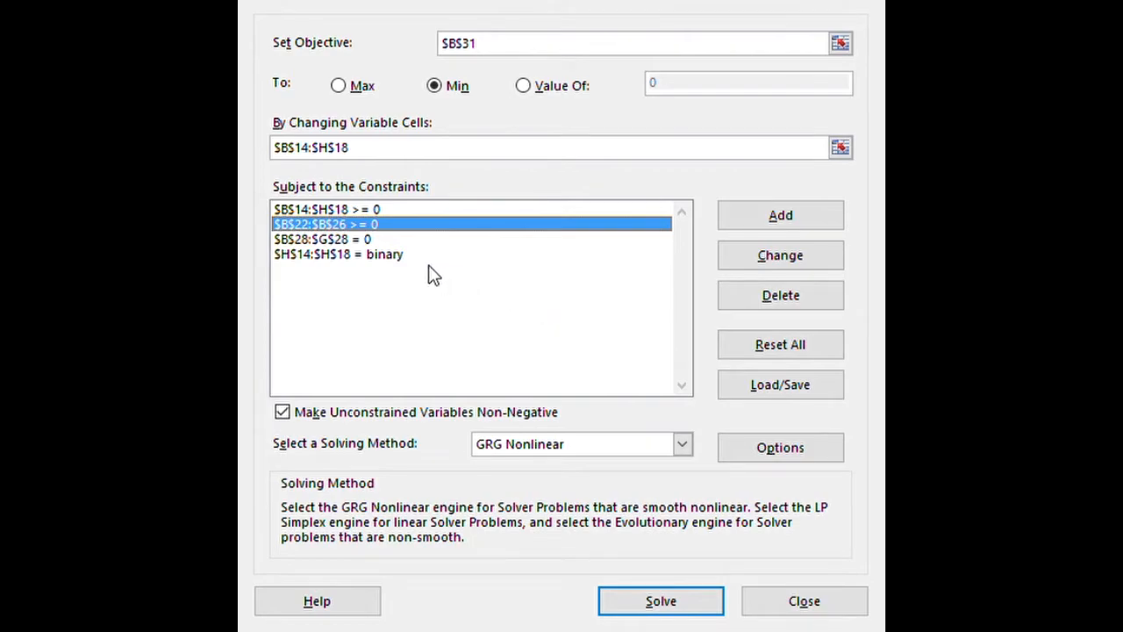
click(664, 614)
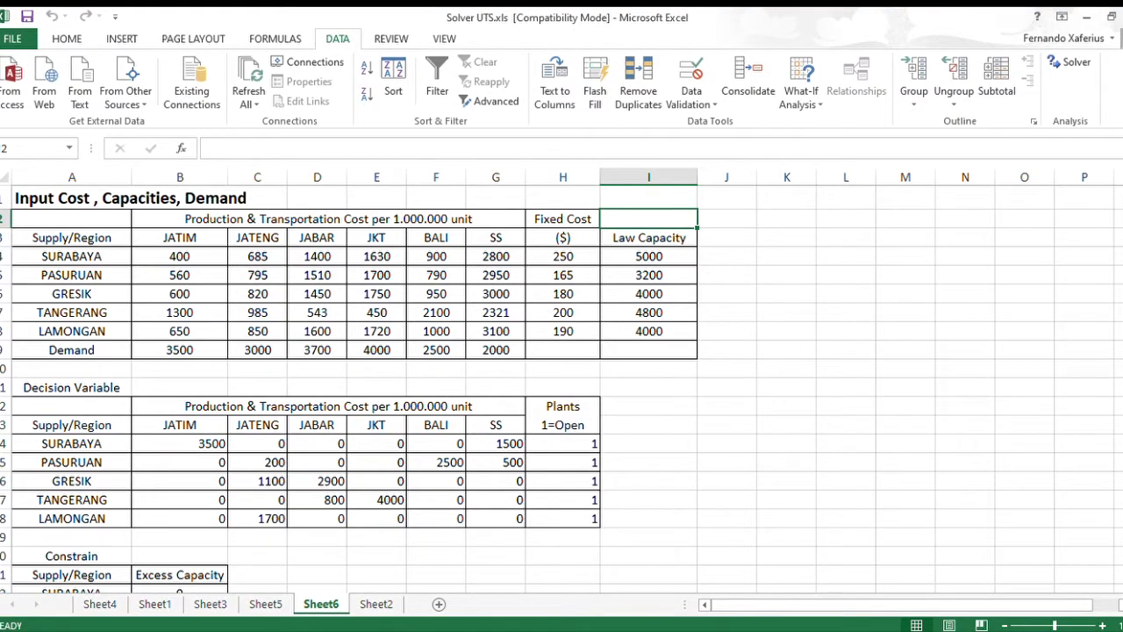
Examine the solved shipment quantities and the plant open decisions in H14:H18 against the input costs, capacities and demand
scroll(1077, 312, down, 2)
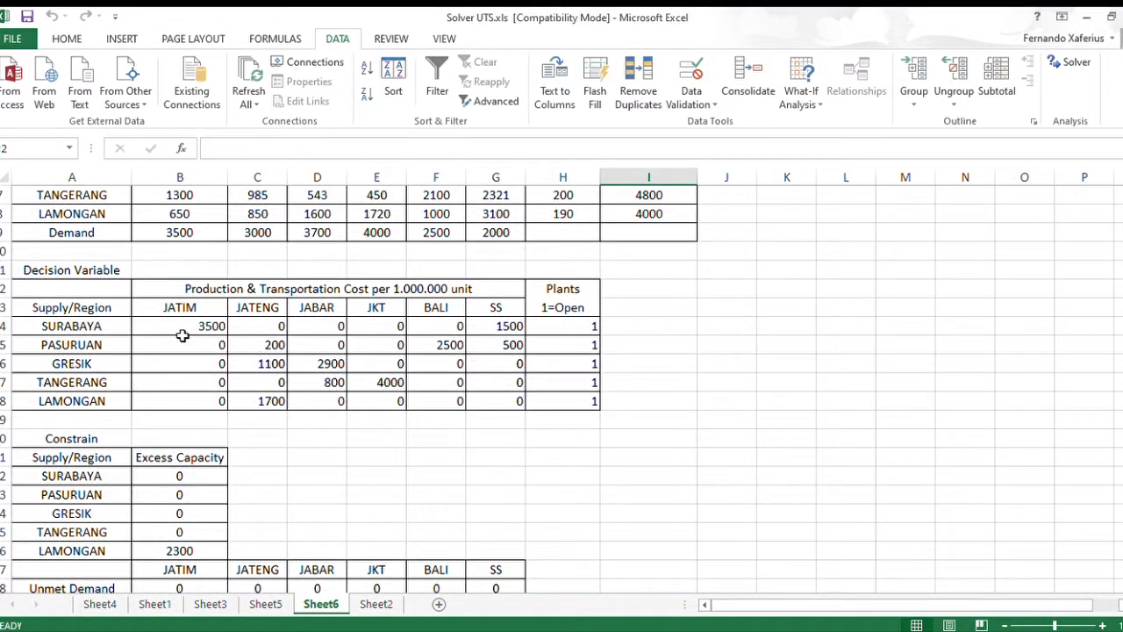
click(1099, 625)
click(1099, 624)
click(1099, 625)
click(1099, 624)
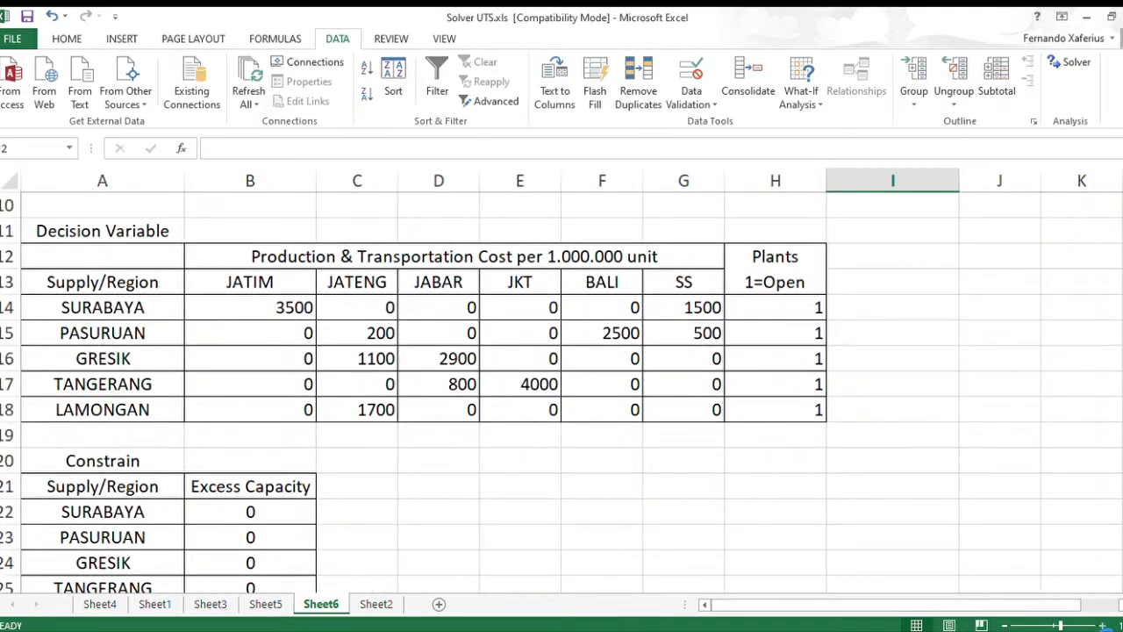
click(1101, 624)
click(1101, 625)
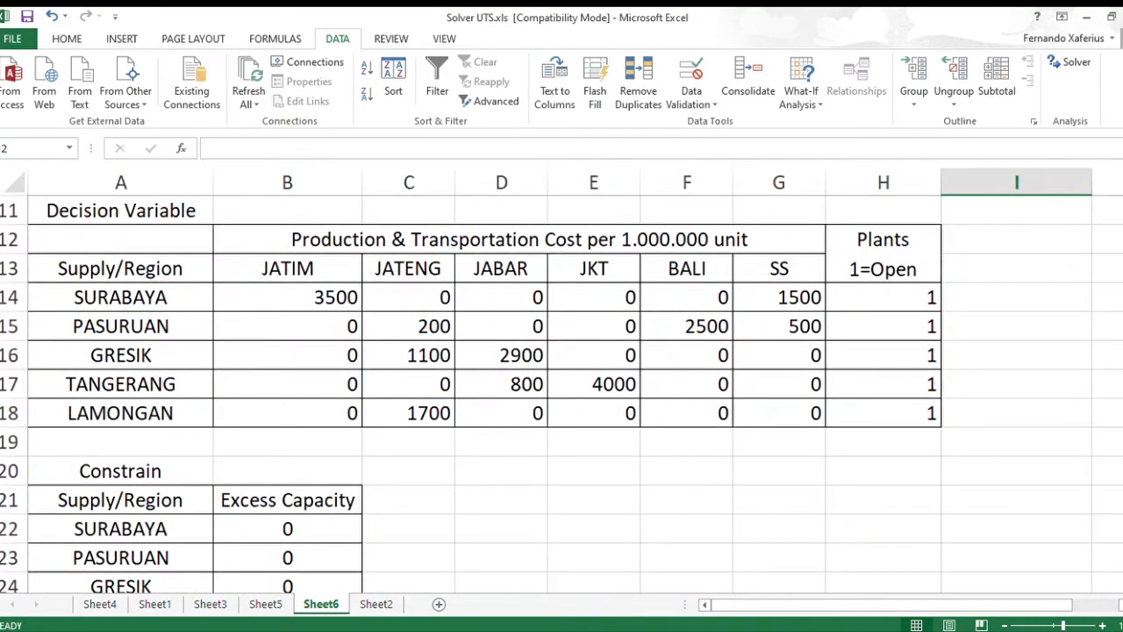
scroll(561, 395, up, 1)
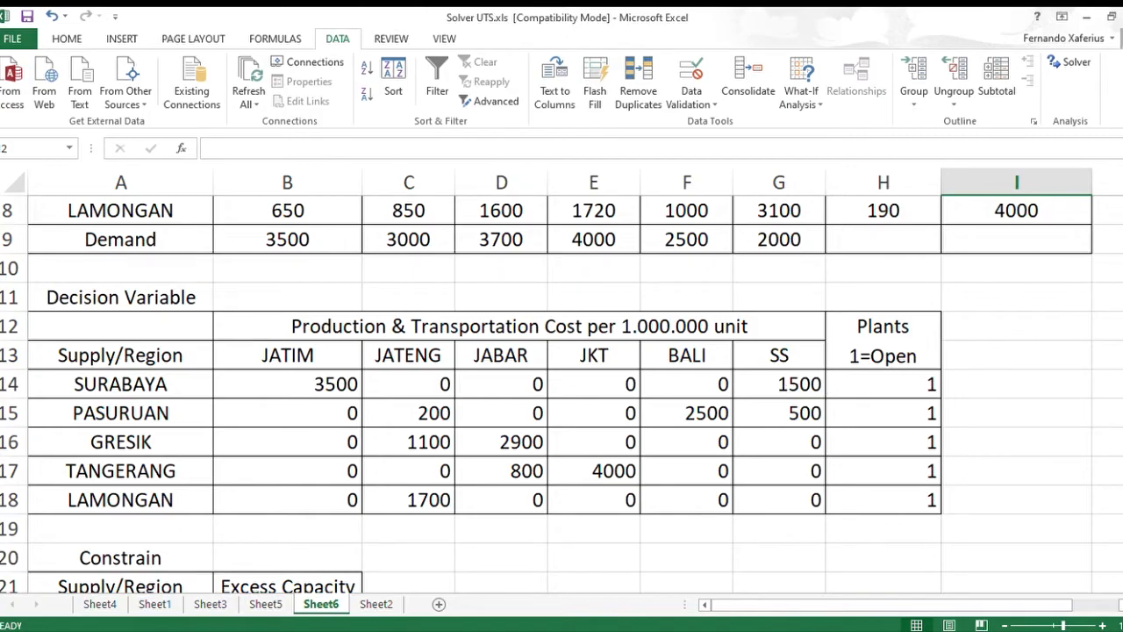
scroll(561, 395, up, 3)
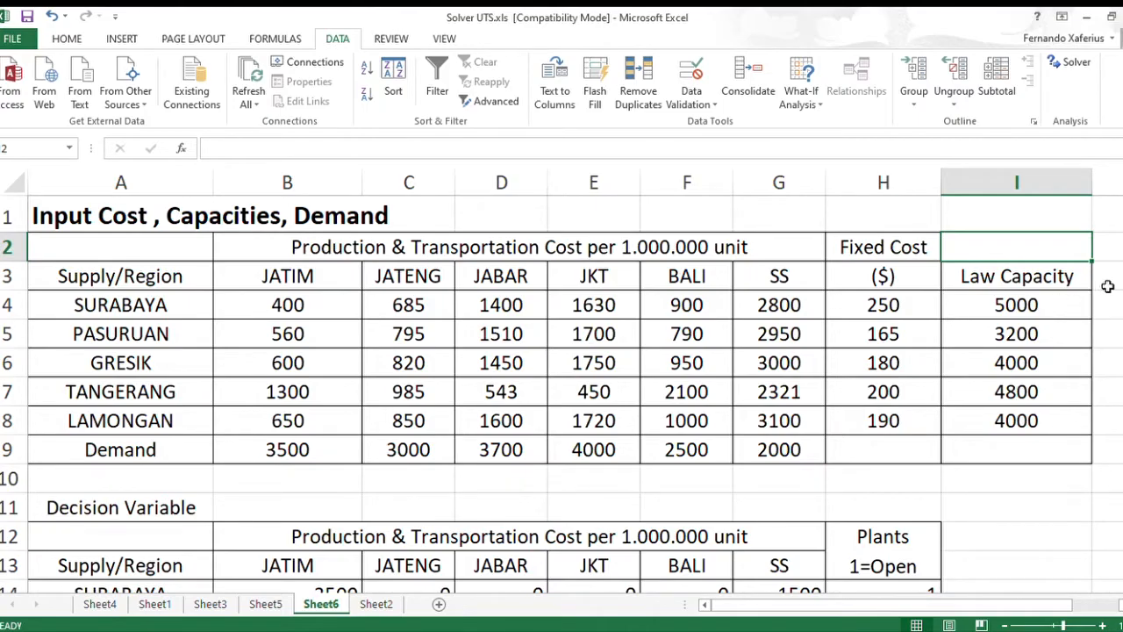
scroll(562, 394, down, 3)
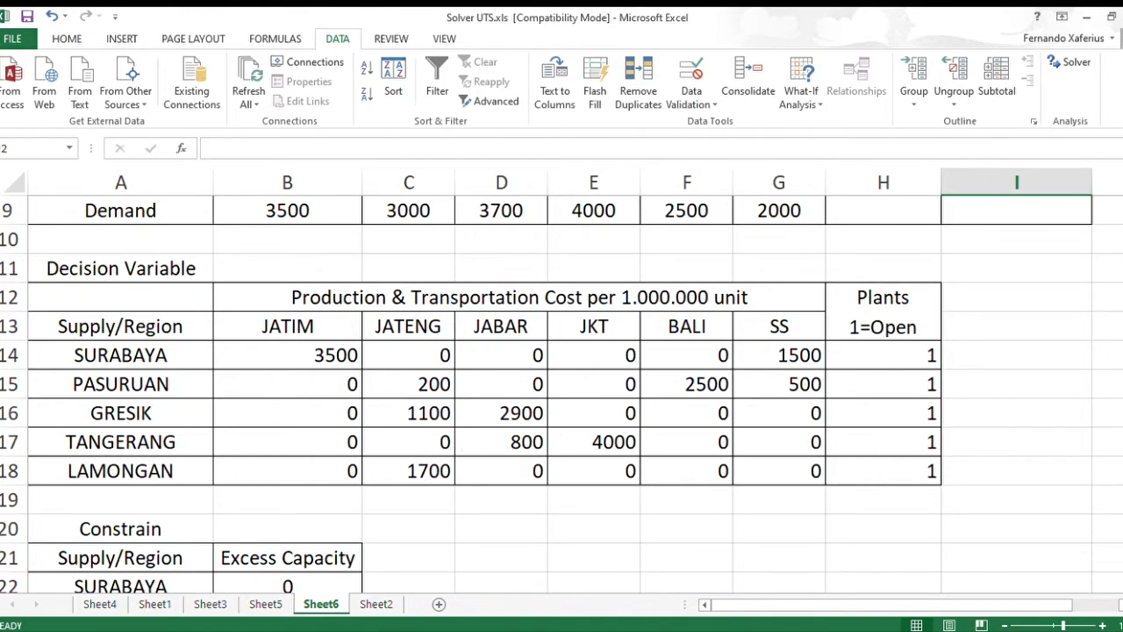
scroll(345, 325, down, 1)
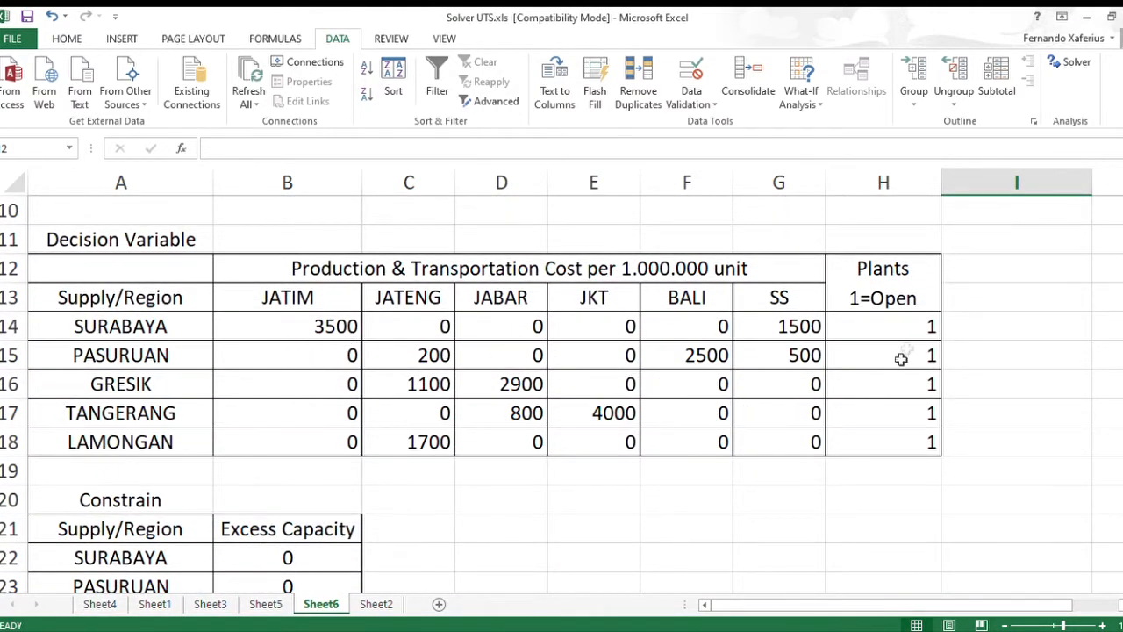
drag(905, 338, 921, 441)
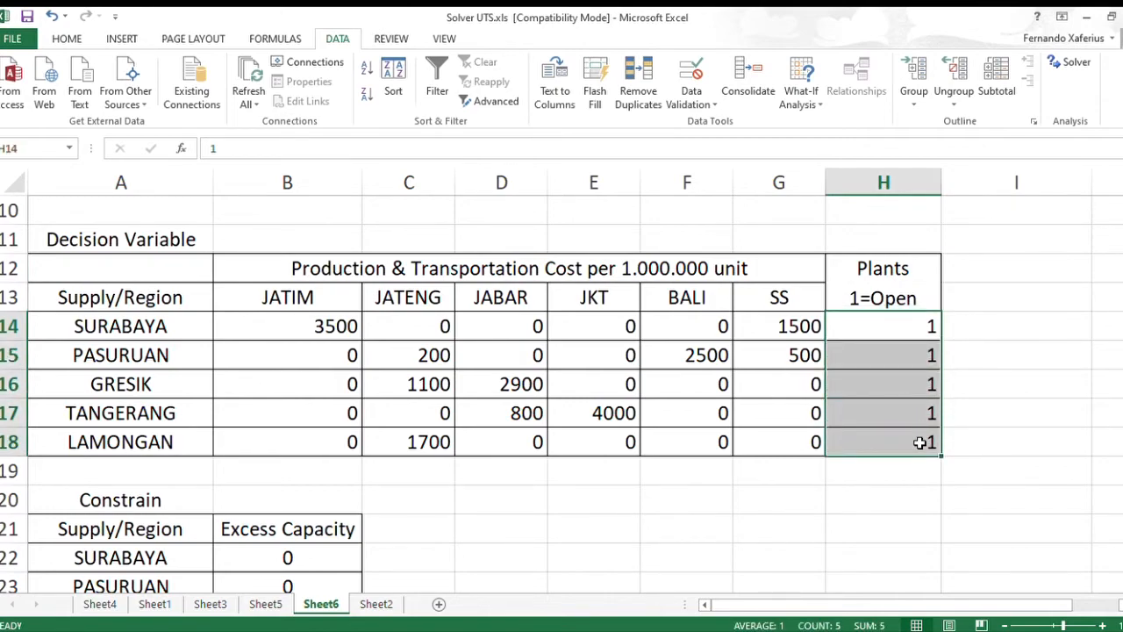
Review the Excess Capacity cells B22:B26, the Unmet Demand cells B28:G28, the decision variable table A12:H18 and the total cost in B31
click(1083, 362)
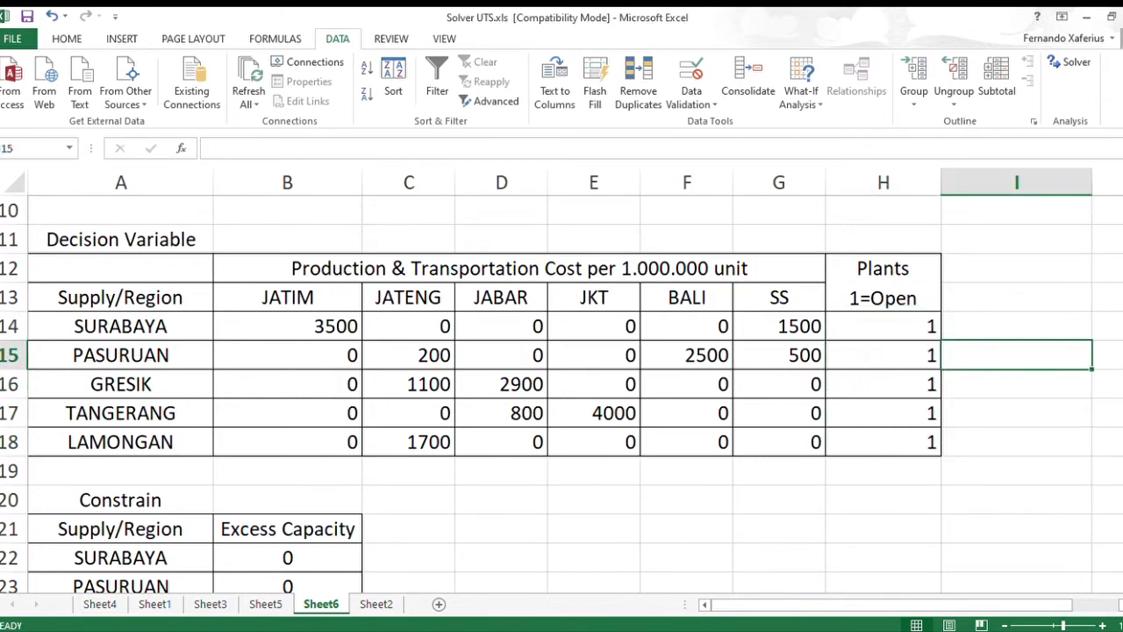
scroll(562, 393, down, 3)
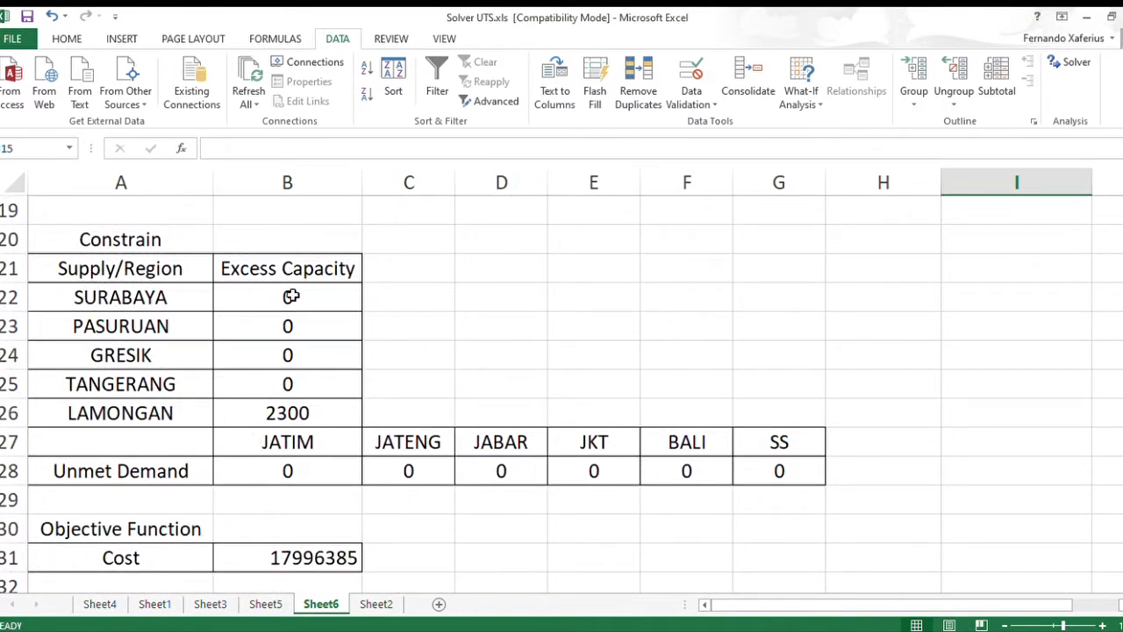
drag(290, 298, 309, 410)
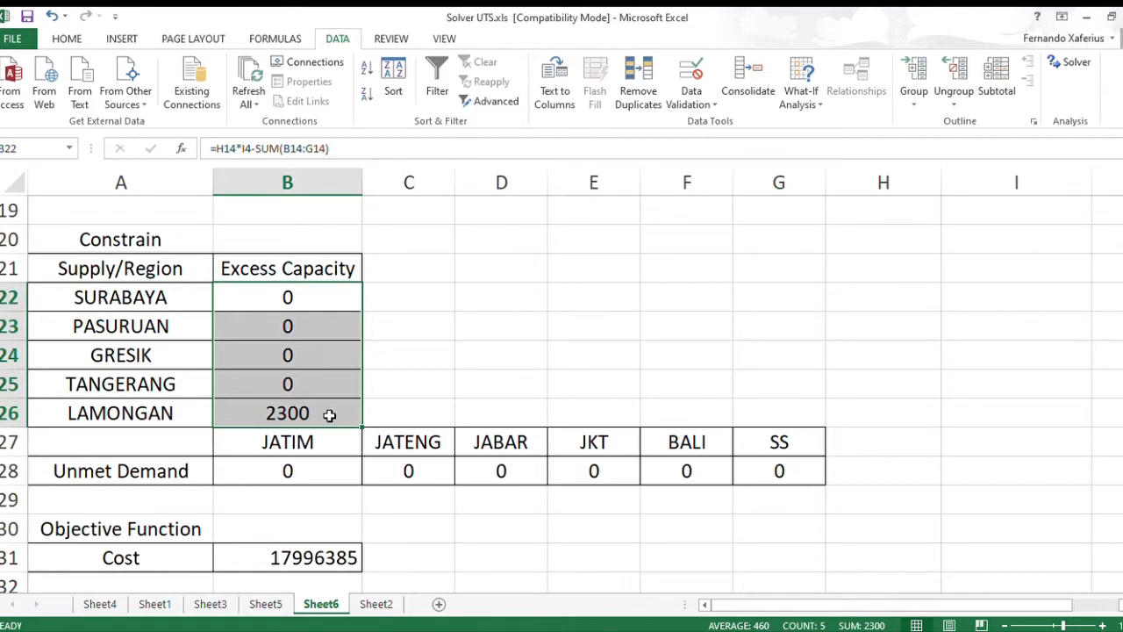
drag(256, 466, 803, 463)
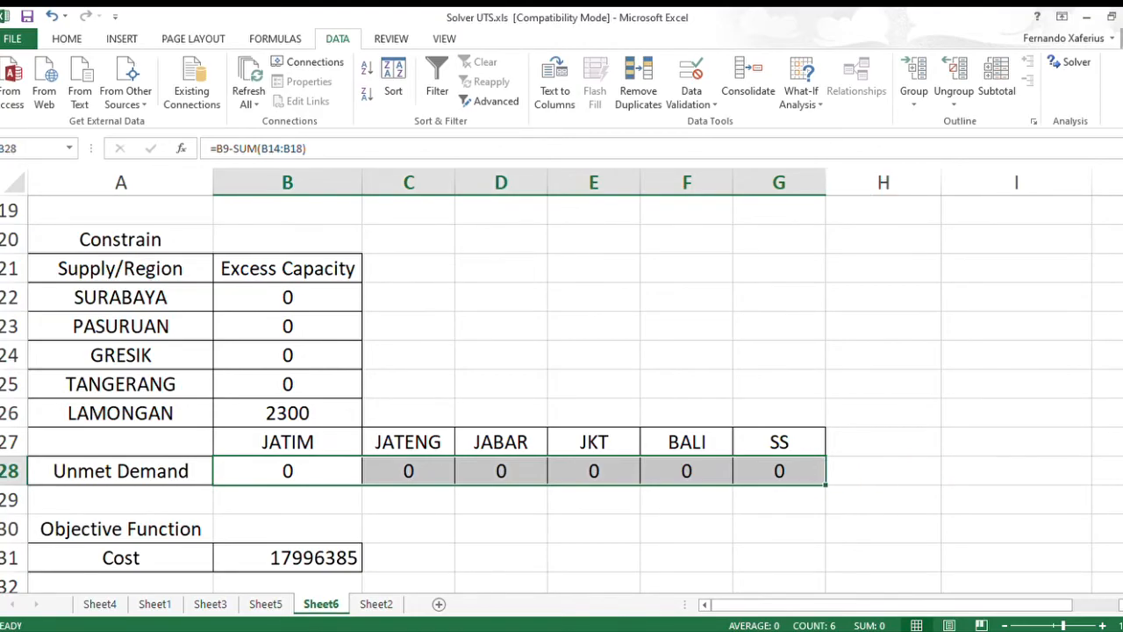
scroll(561, 395, up, 4)
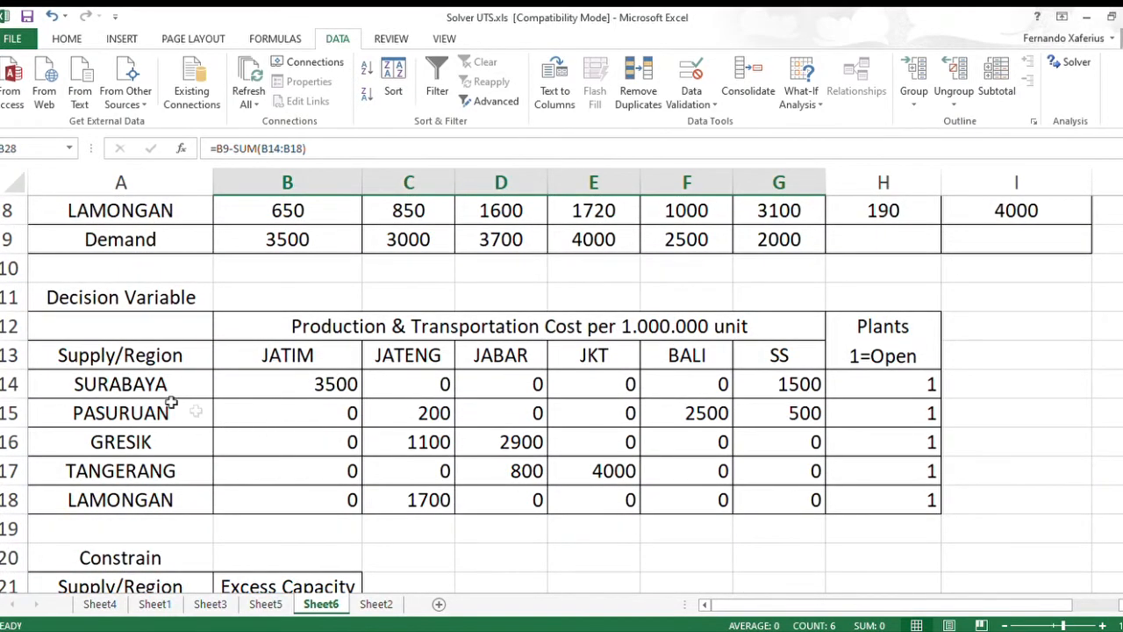
drag(93, 326, 887, 501)
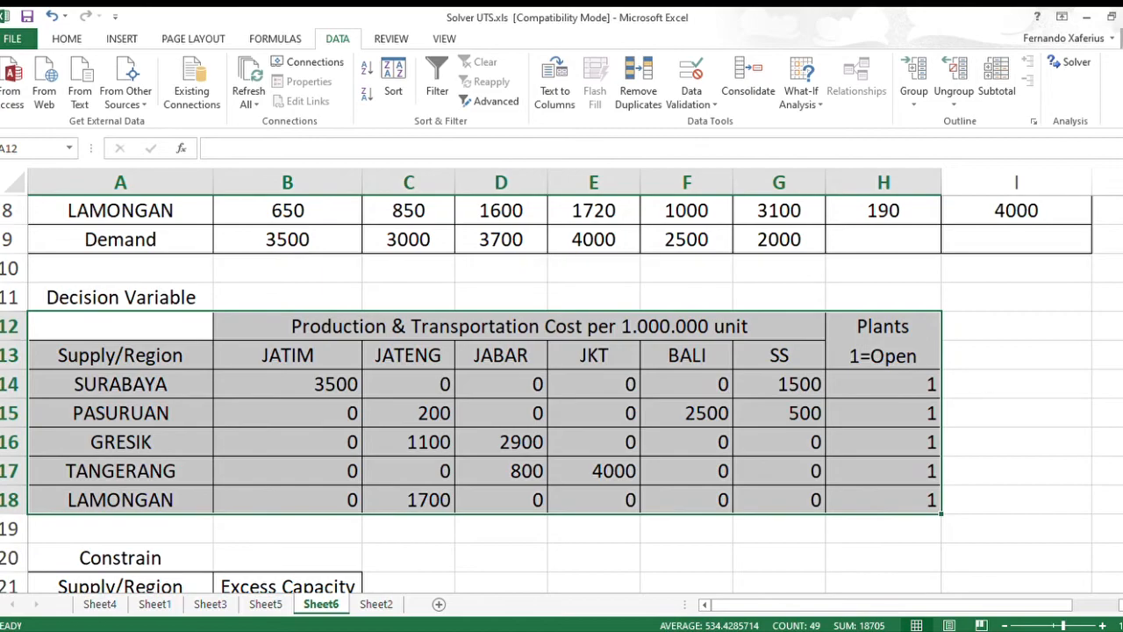
scroll(562, 386, down, 4)
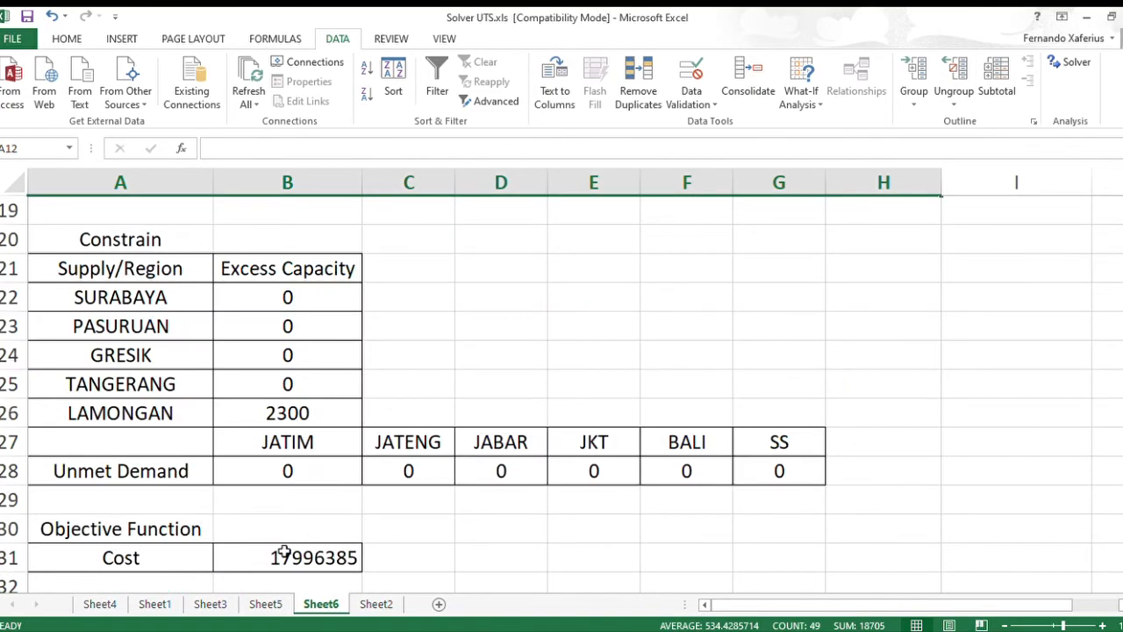
click(227, 559)
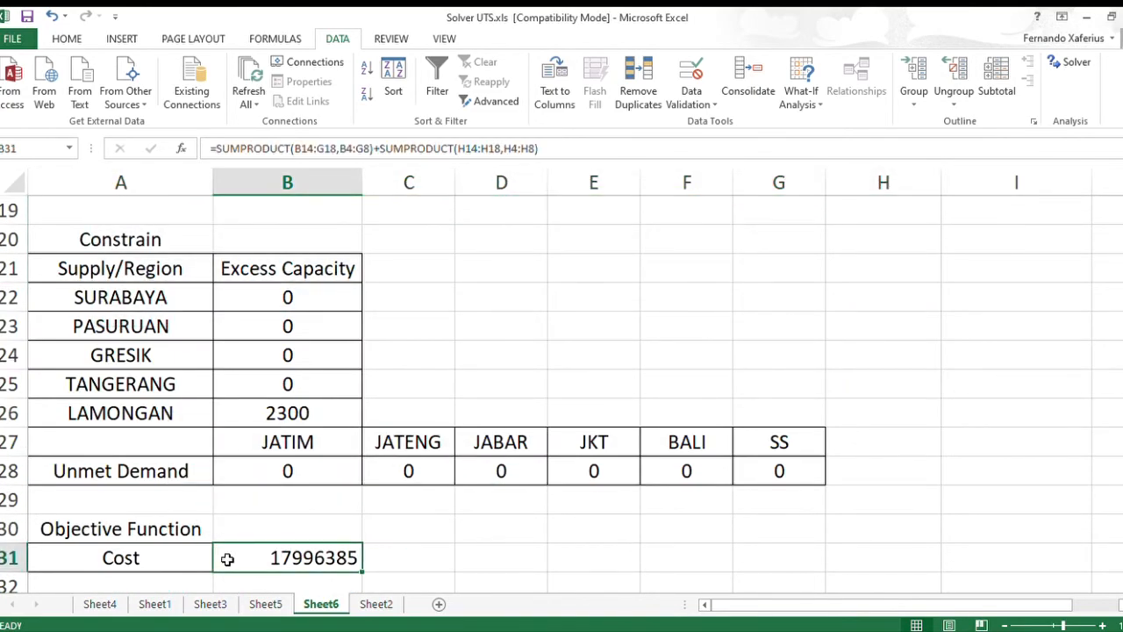